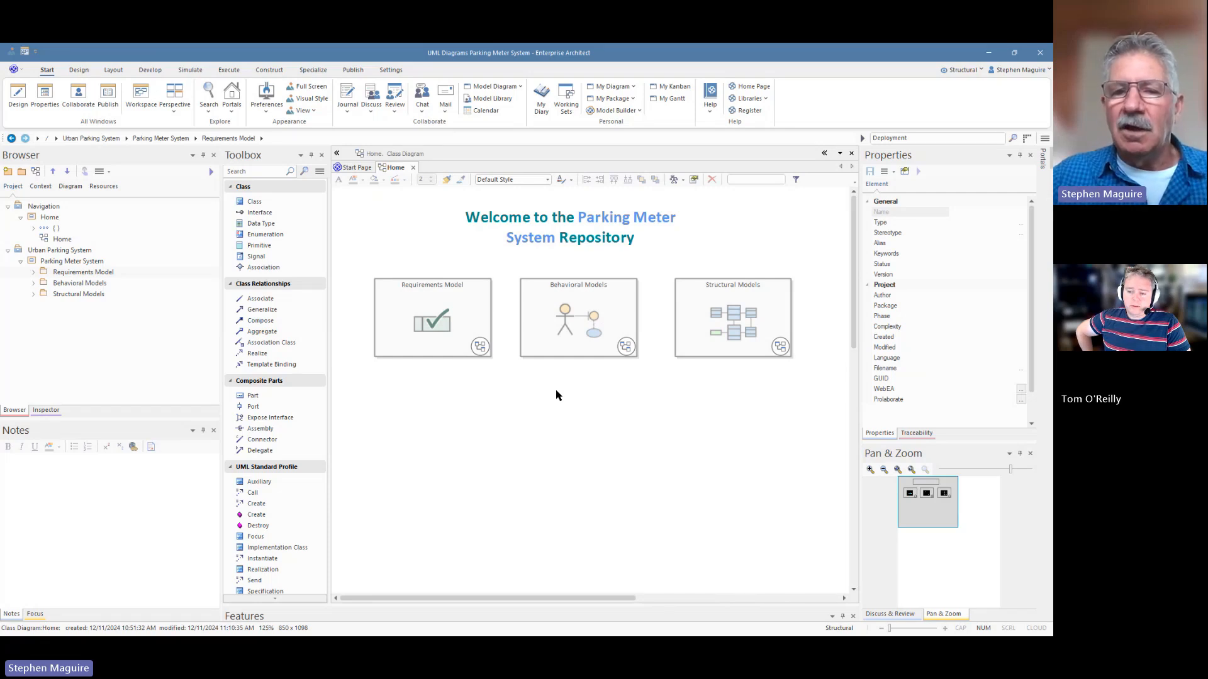
Step: View the Behavioral Models overview briefly and open the Requirements Model requirements diagram from the Home diagram
double_click(596, 341)
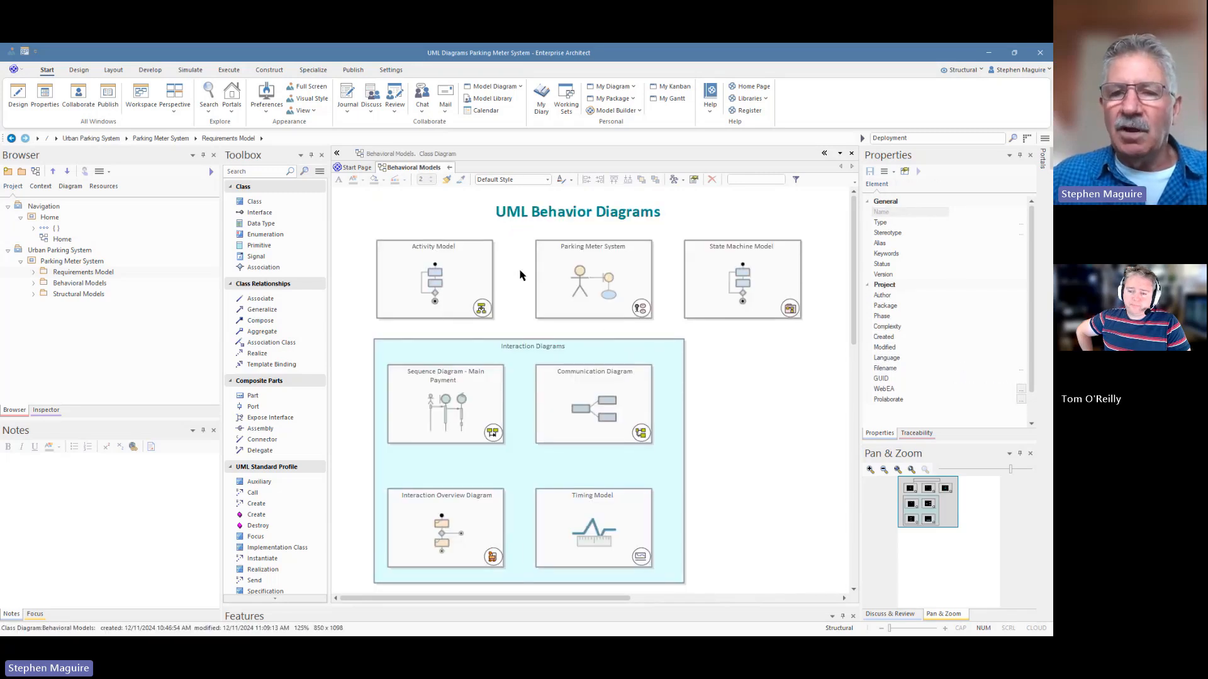
click(449, 168)
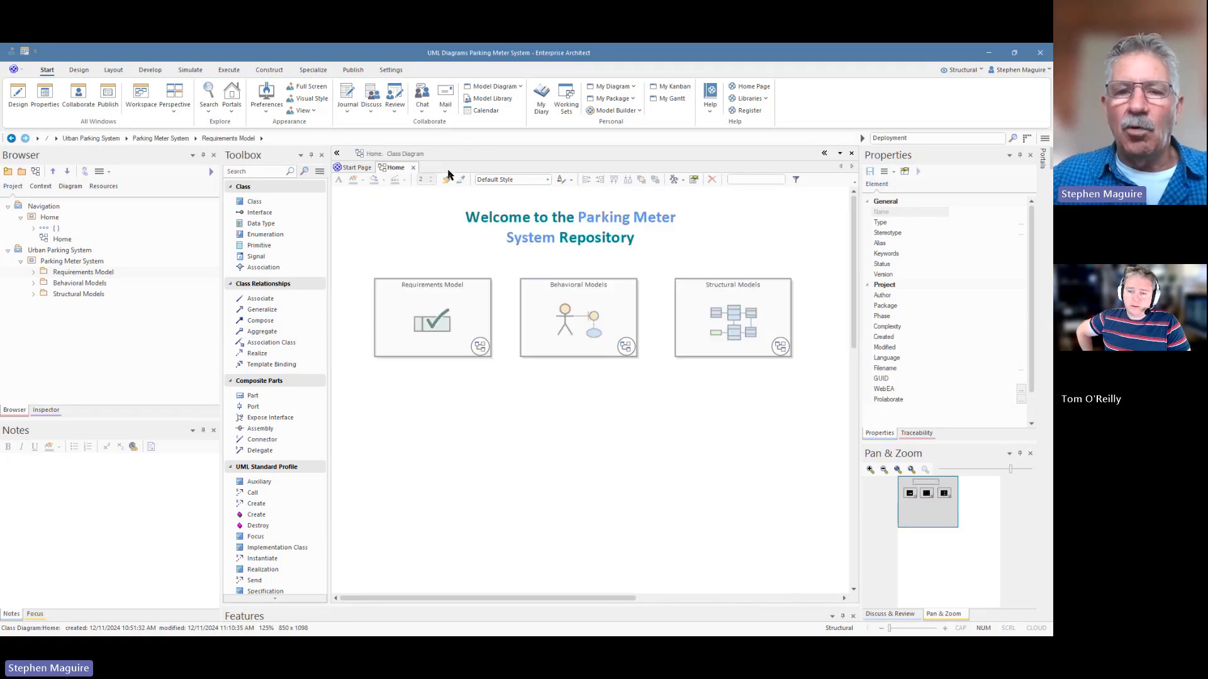
click(440, 331)
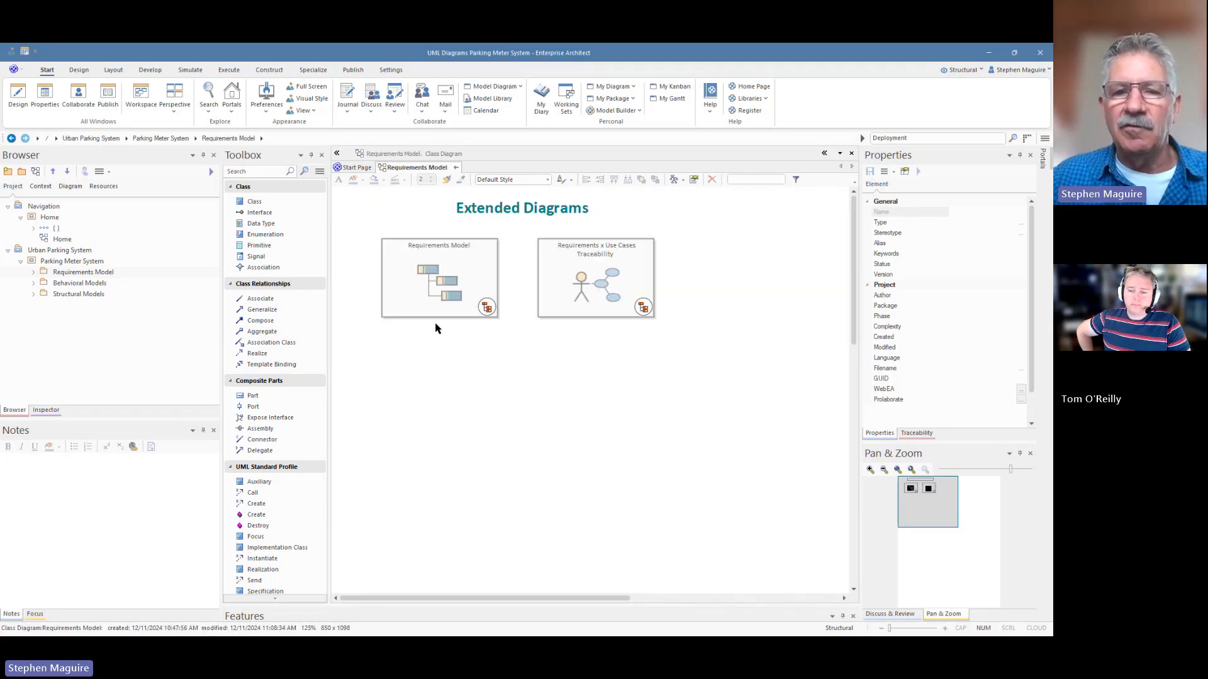
click(459, 286)
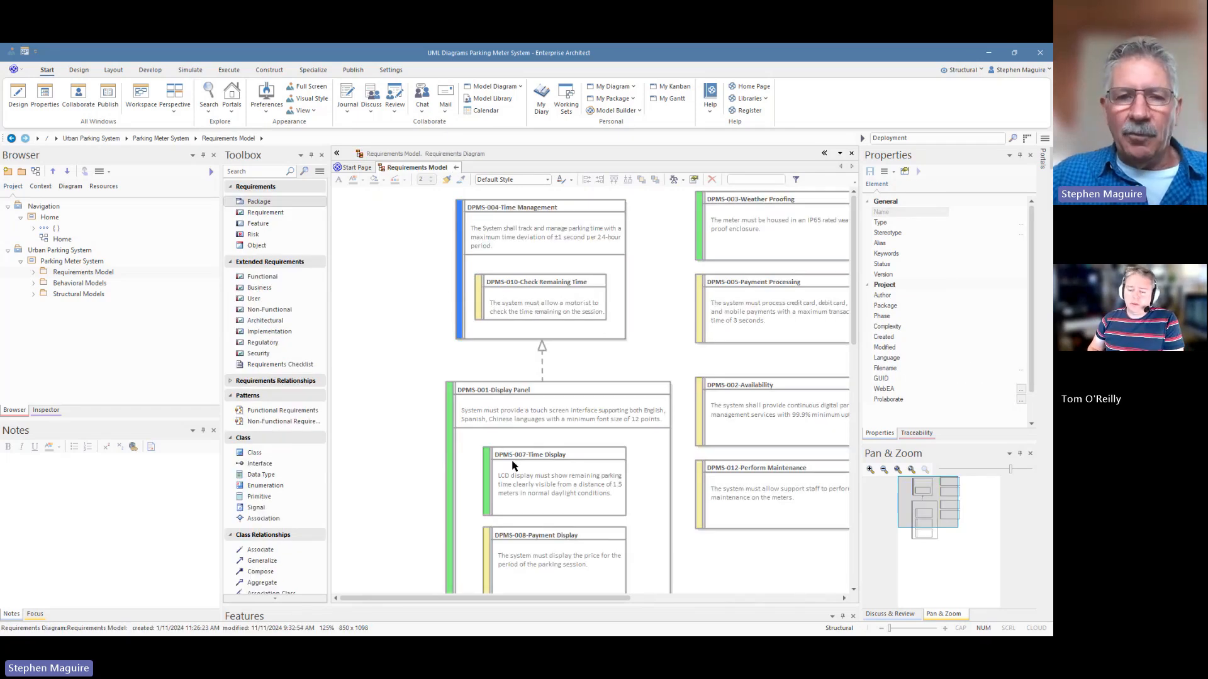
mouse_move(440, 599)
mouse_down()
mouse_move(475, 605)
mouse_move(440, 607)
mouse_move(430, 589)
mouse_up()
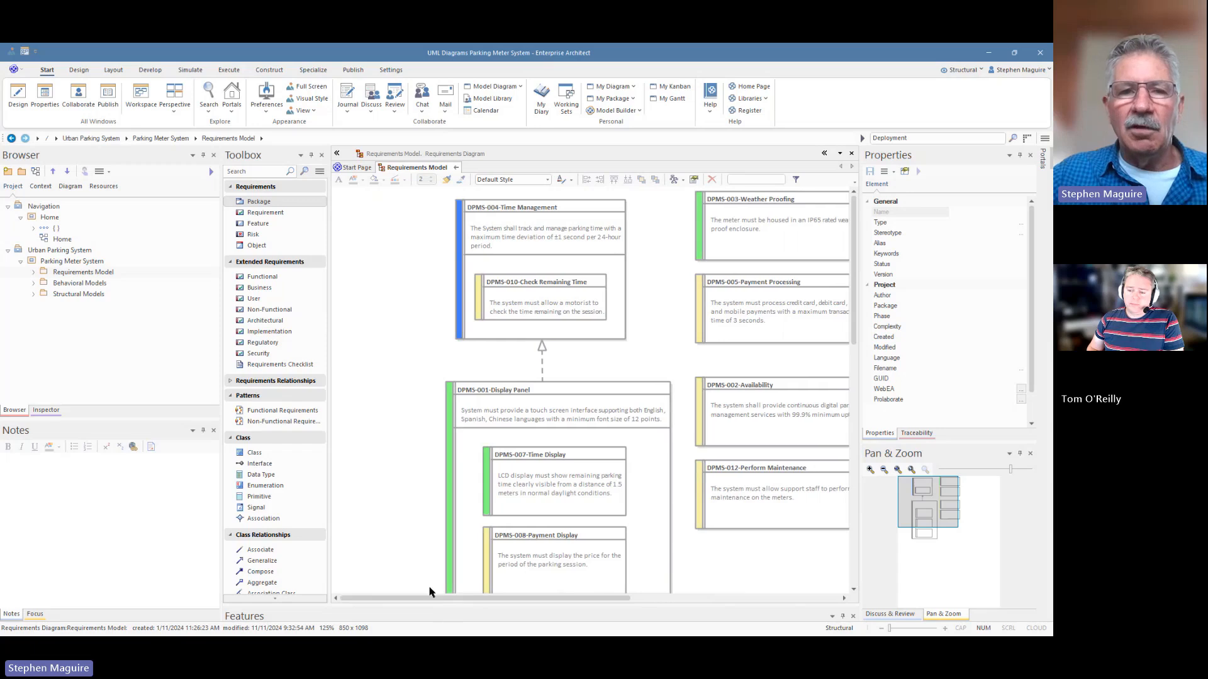
Step: Switch the Requirements Model diagram to the Specification View
right_click(377, 224)
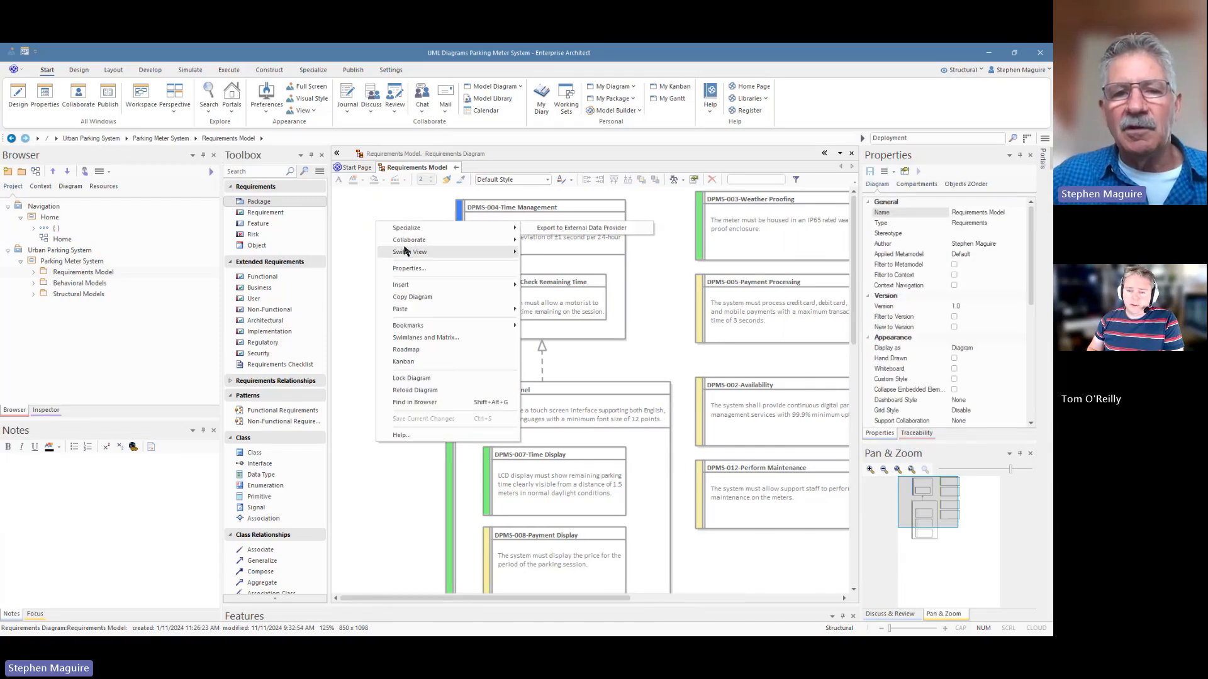
mouse_move(406, 254)
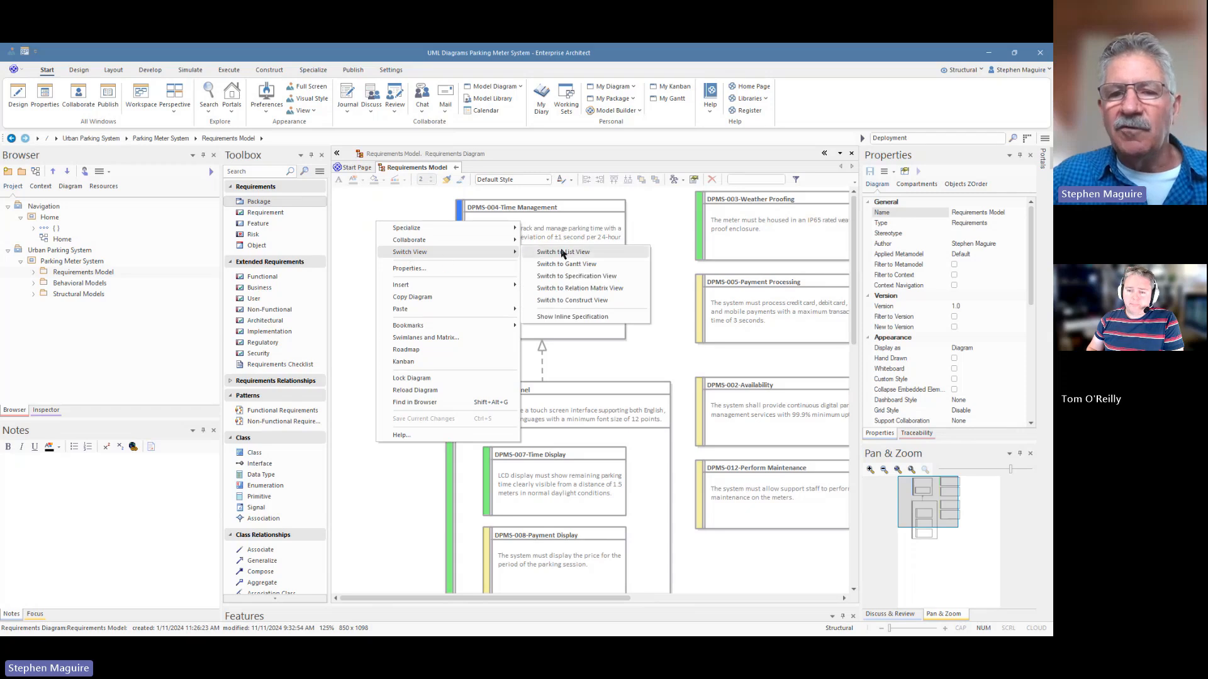
click(573, 281)
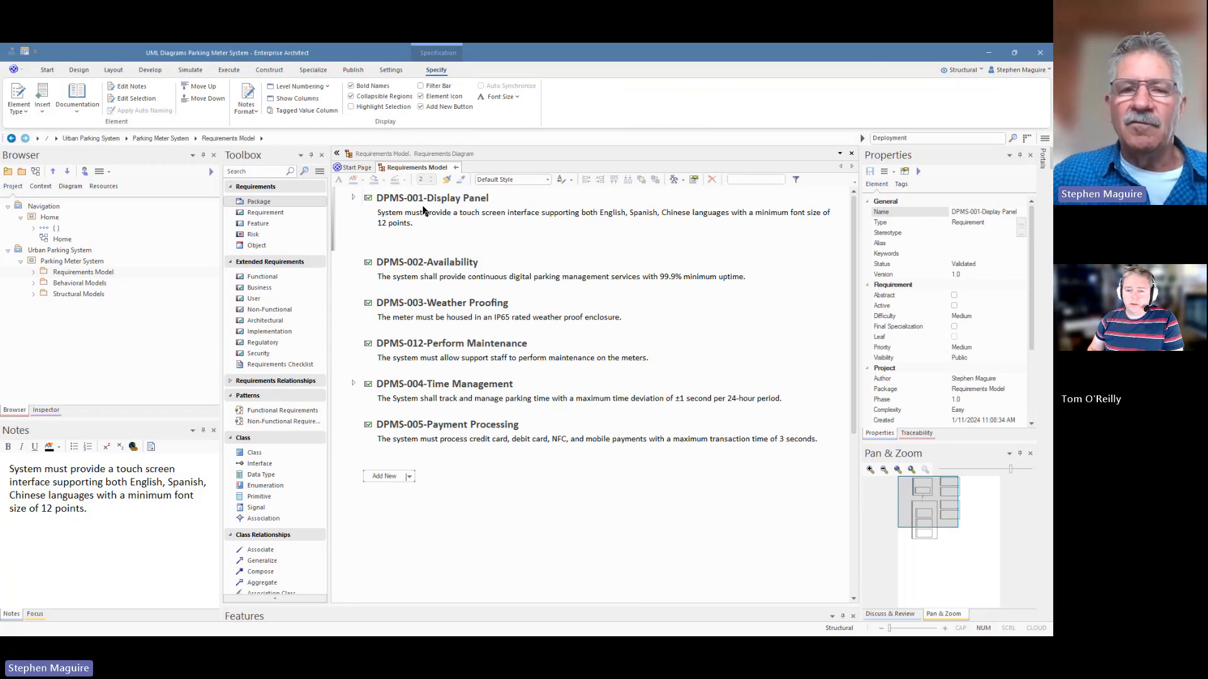
Step: Examine the child requirements nested under DPMS-004-Time Management and DPMS-001-Display Panel in the specification
click(354, 384)
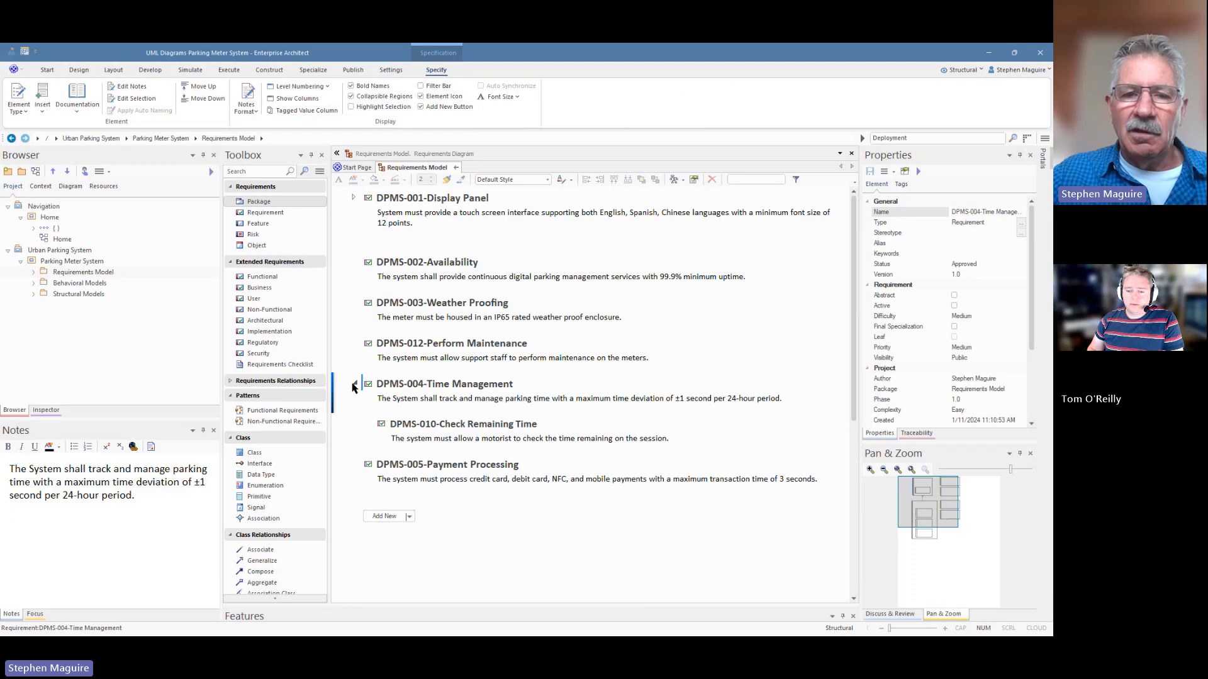
click(354, 198)
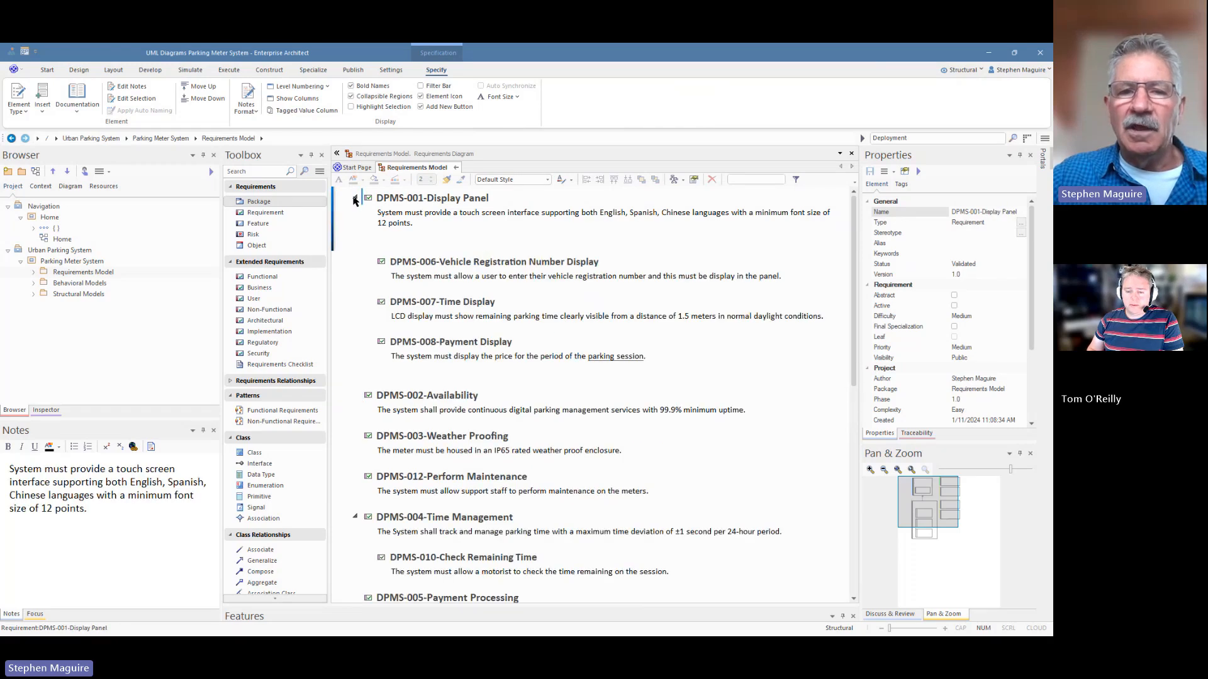
click(354, 198)
click(427, 197)
click(420, 218)
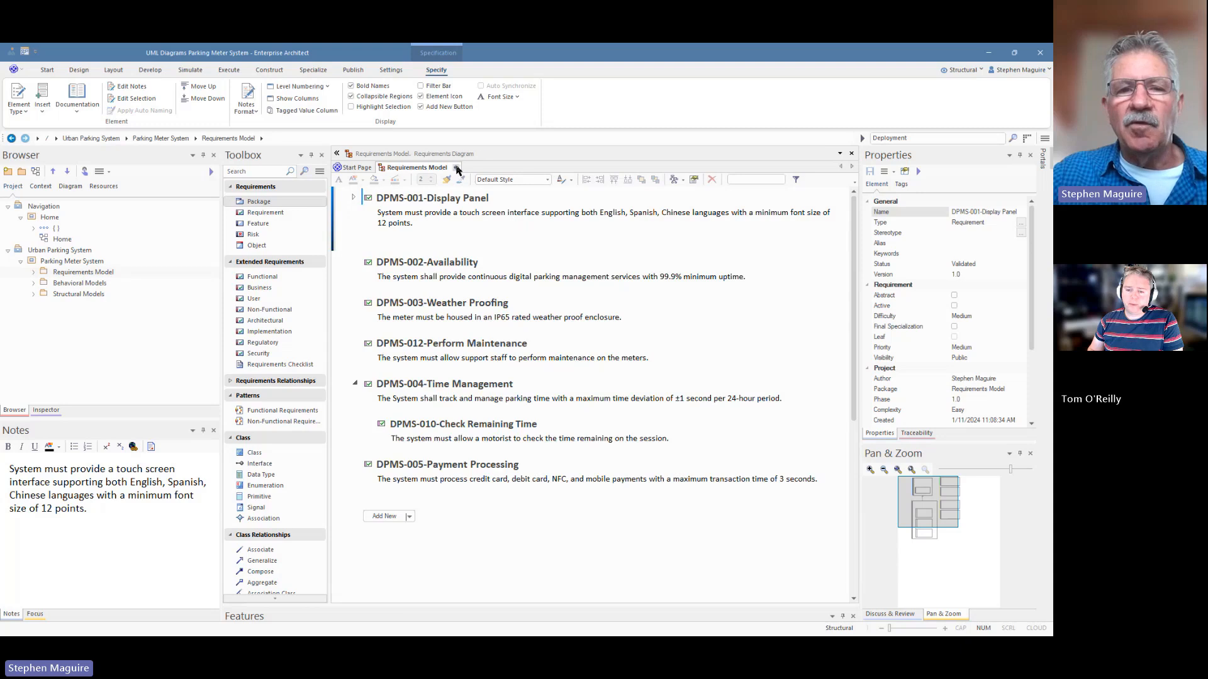
Step: Close the requirements views to return to the Home diagram and expand the Requirements Model package in the Browser
click(458, 169)
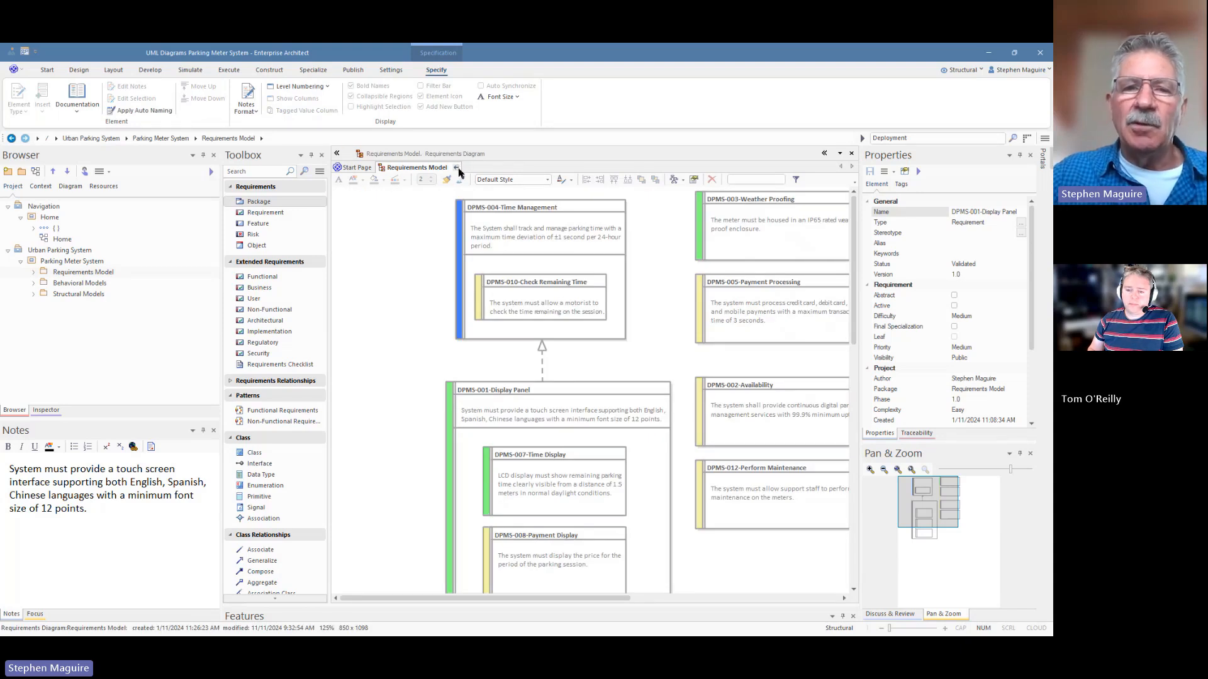
click(457, 170)
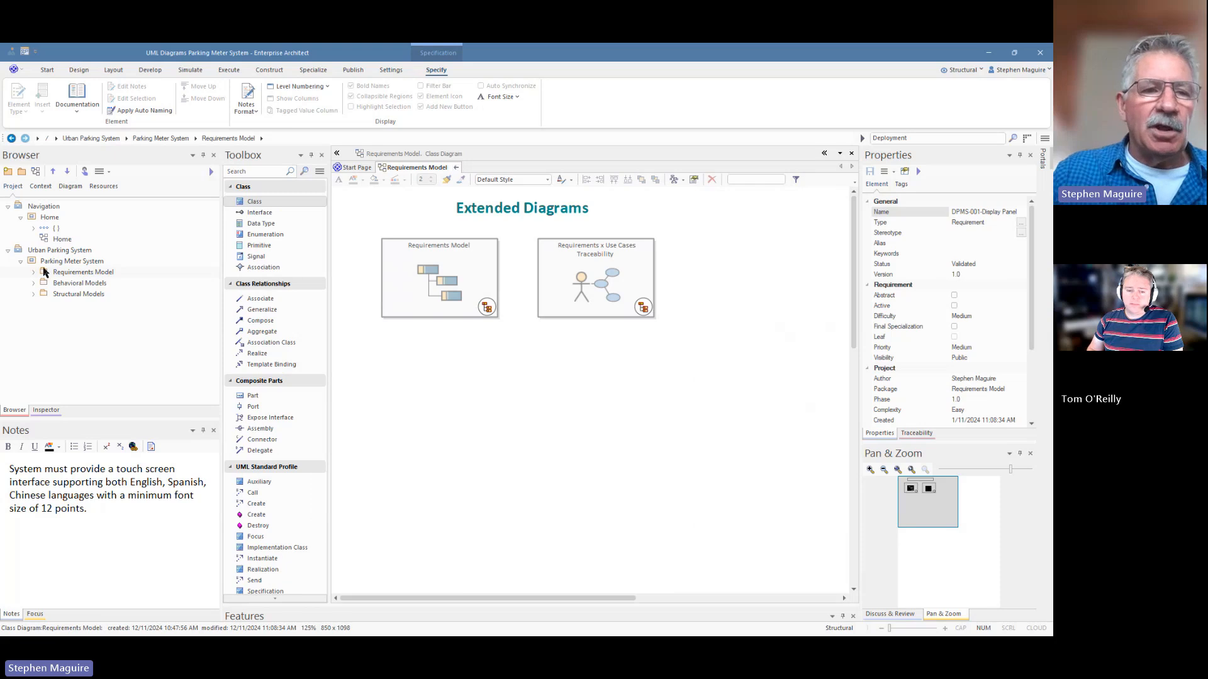
double_click(33, 274)
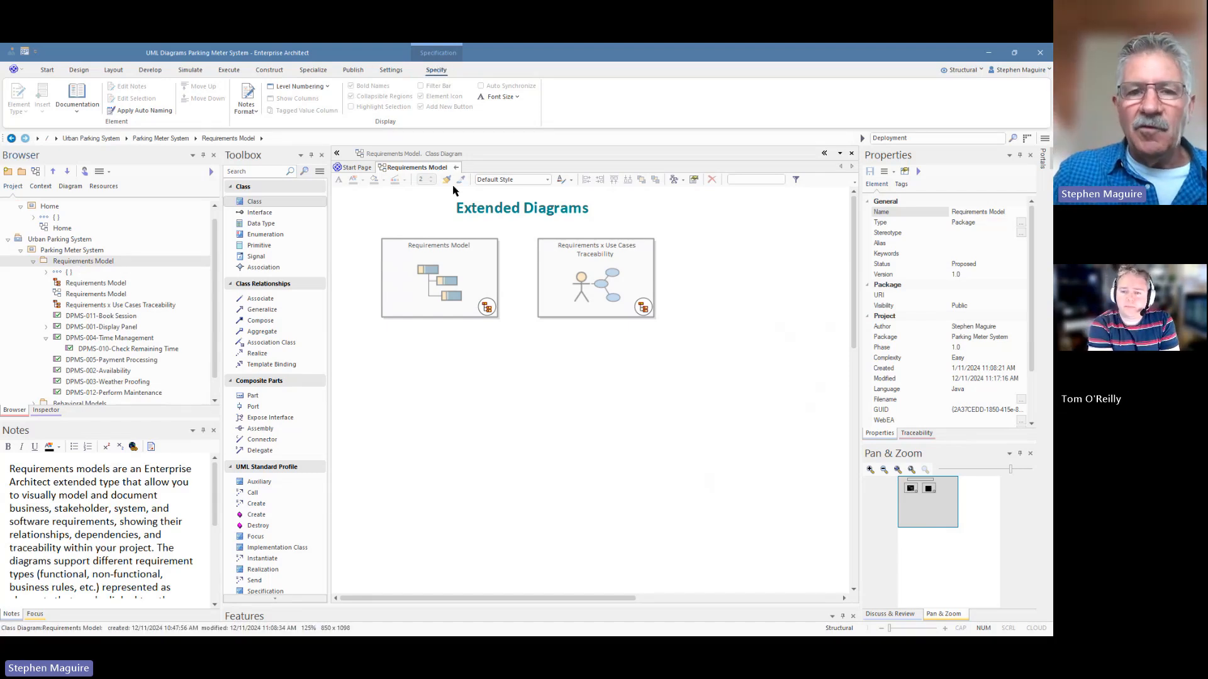
click(456, 168)
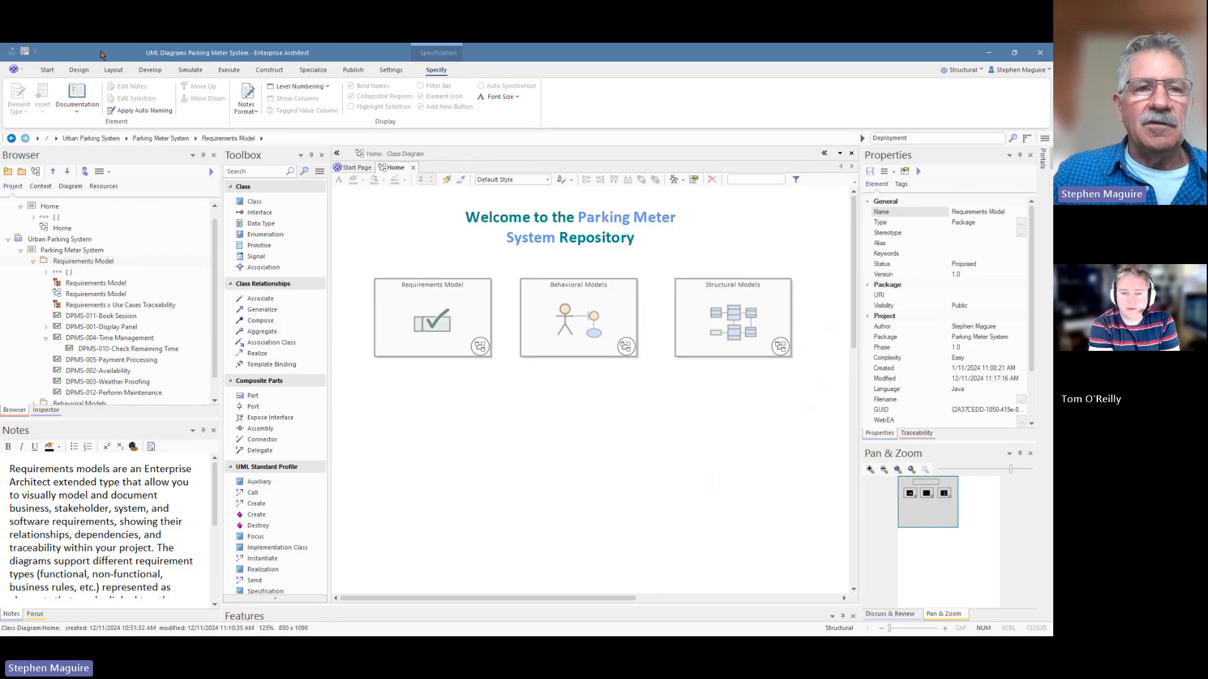
Step: Open the Requirements Model package in the Specification View
click(113, 71)
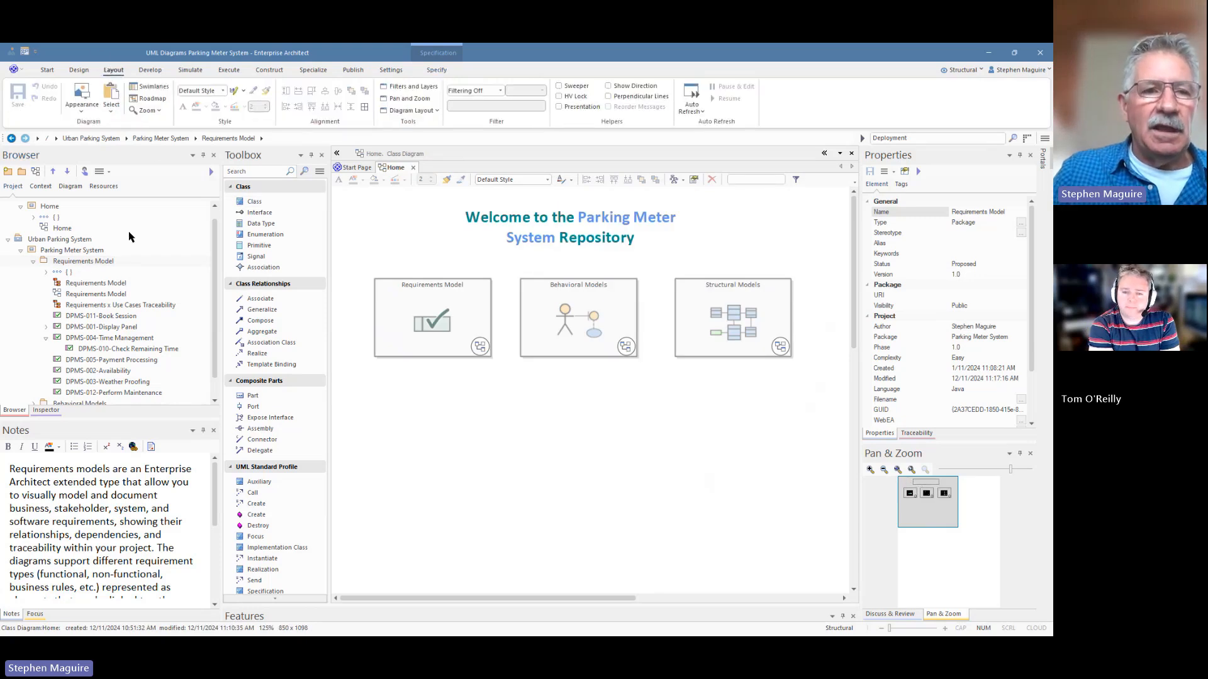
click(78, 261)
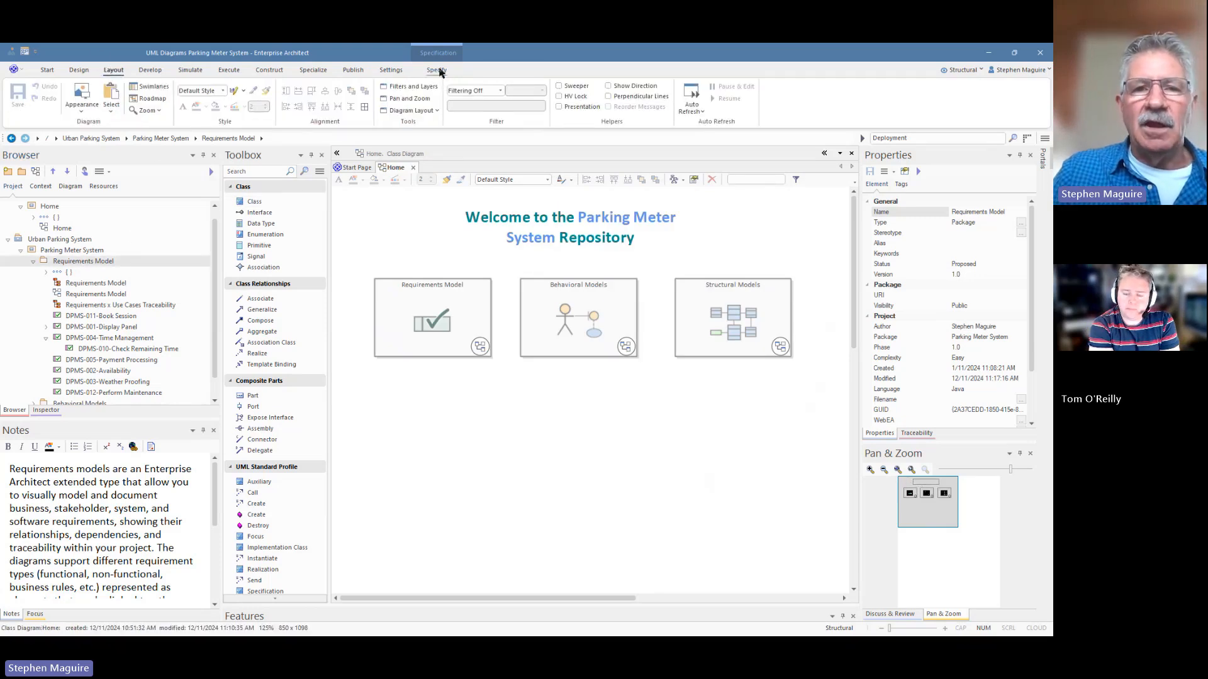
click(436, 71)
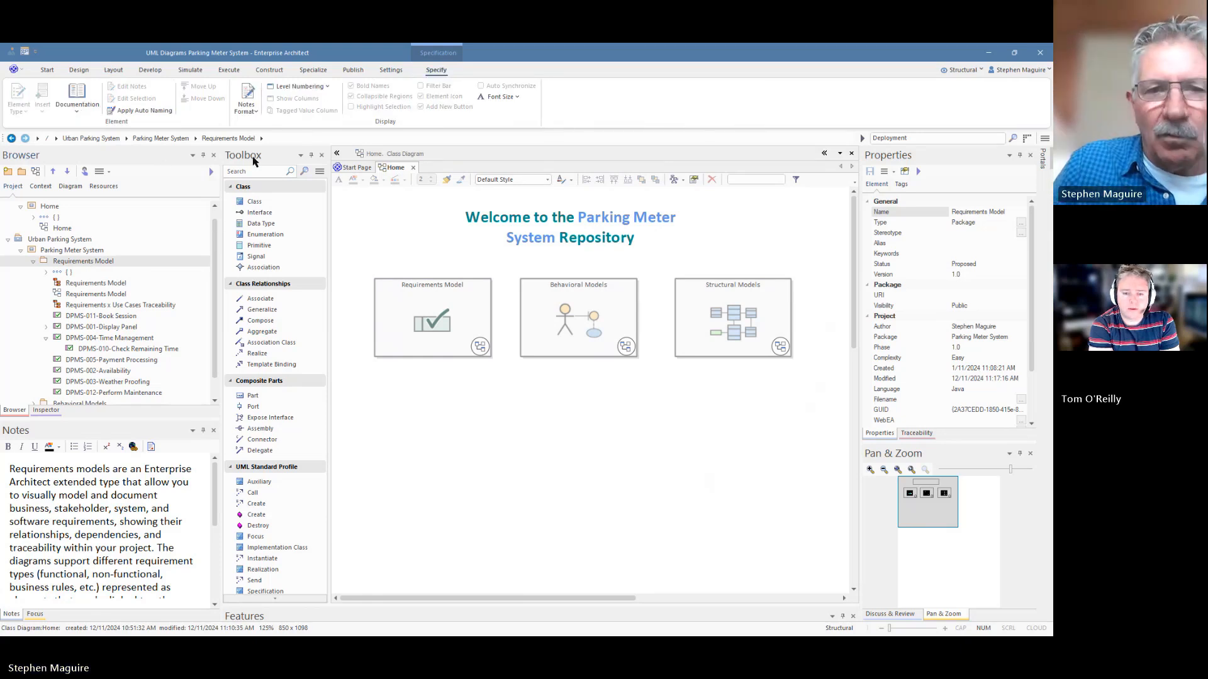
right_click(71, 263)
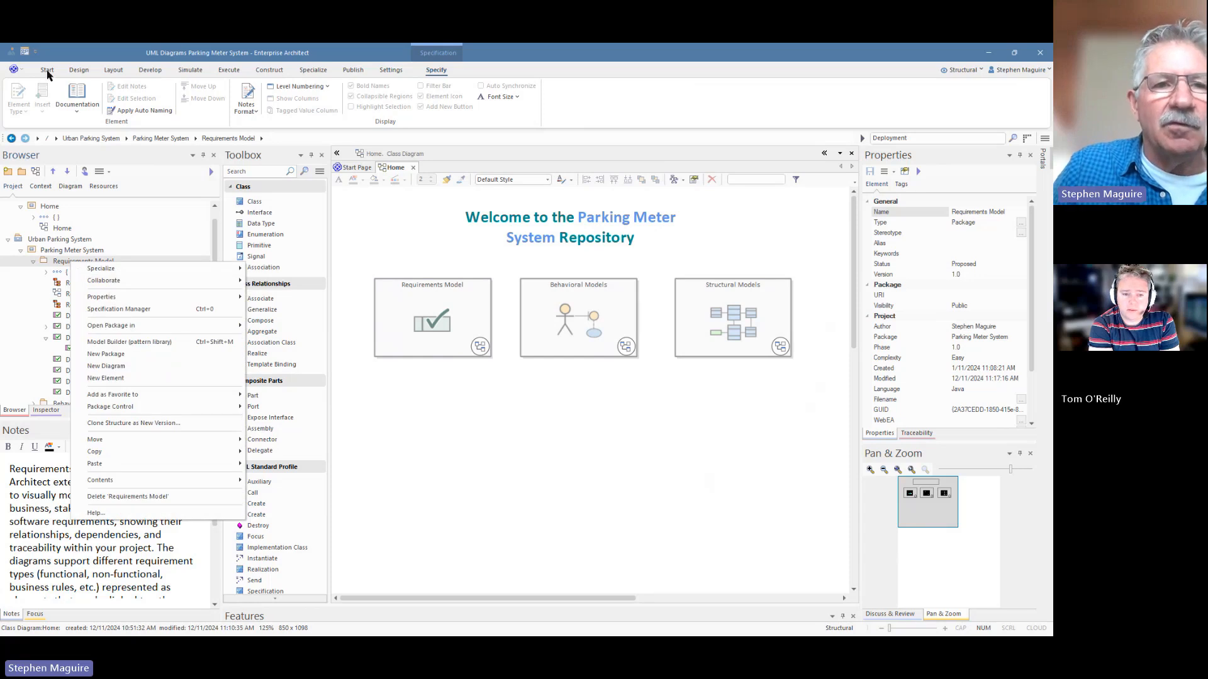
click(47, 72)
click(78, 71)
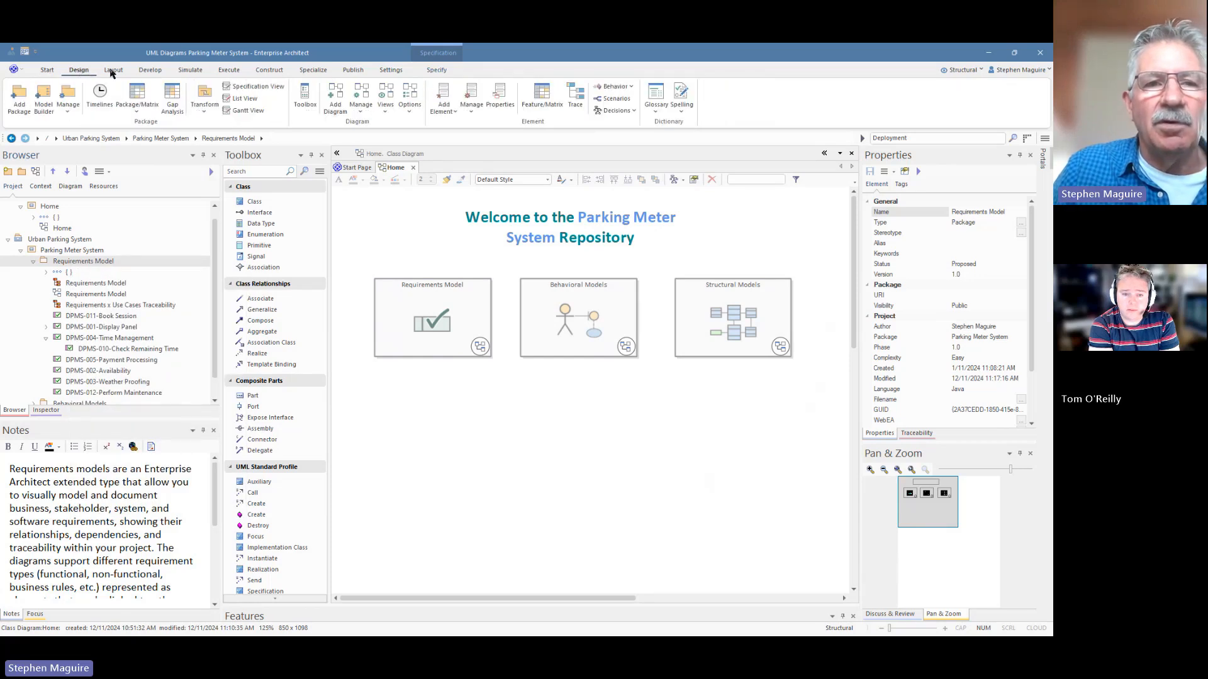
click(247, 91)
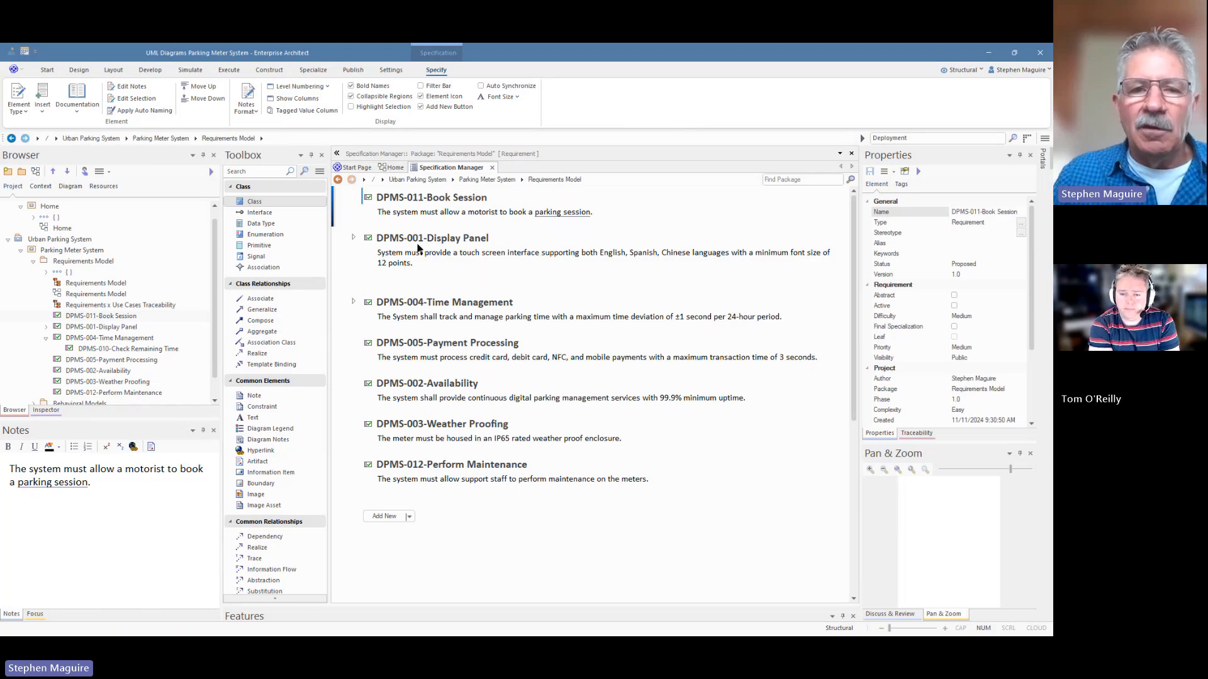
Step: Rename the requirement DPMS-011-Book Session to "DPMS-011-Main Book Session" directly in the specification
click(469, 197)
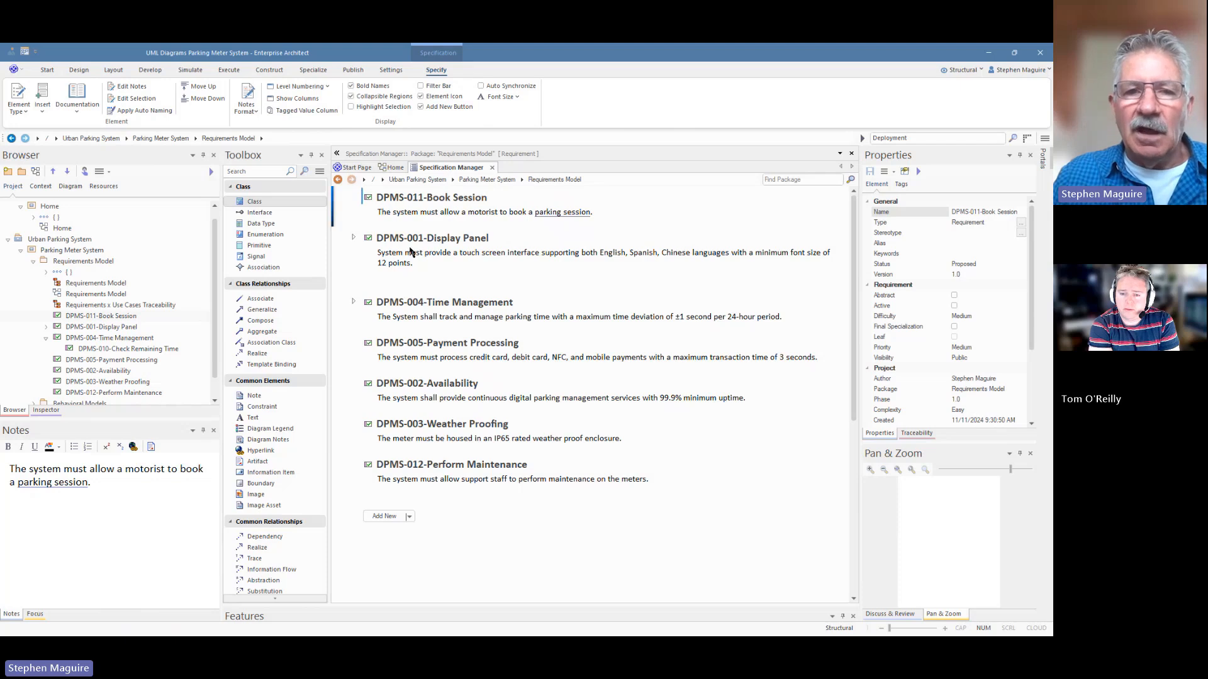
click(402, 252)
click(392, 252)
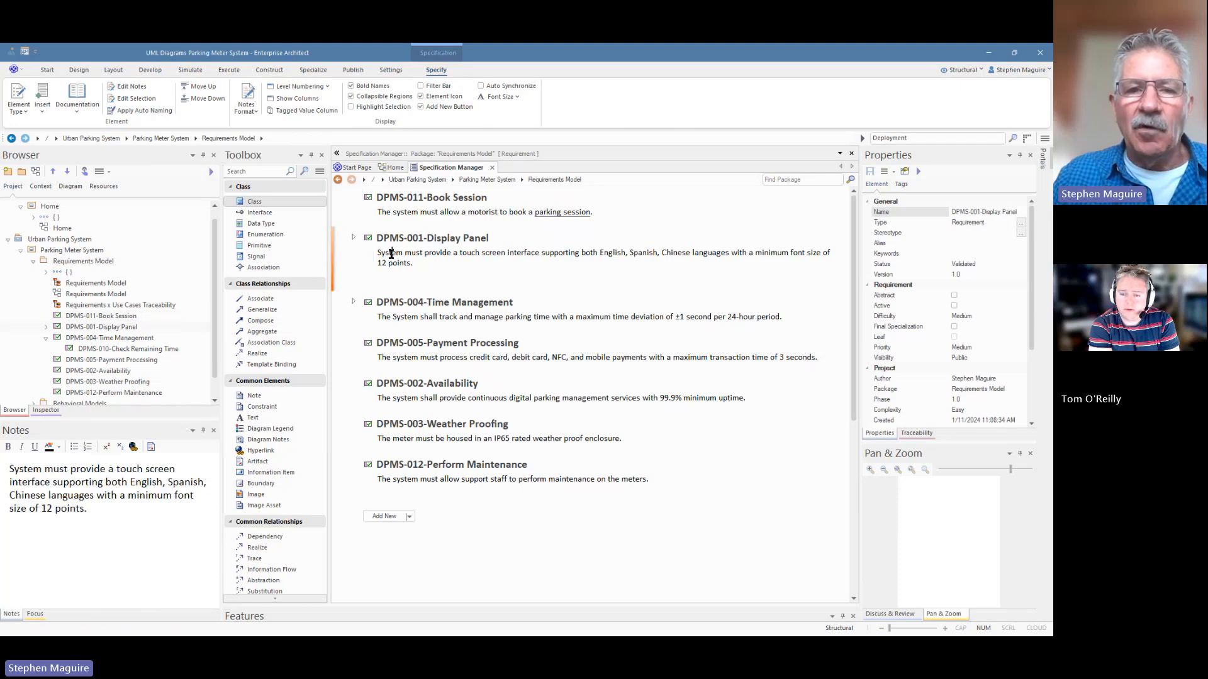
click(449, 198)
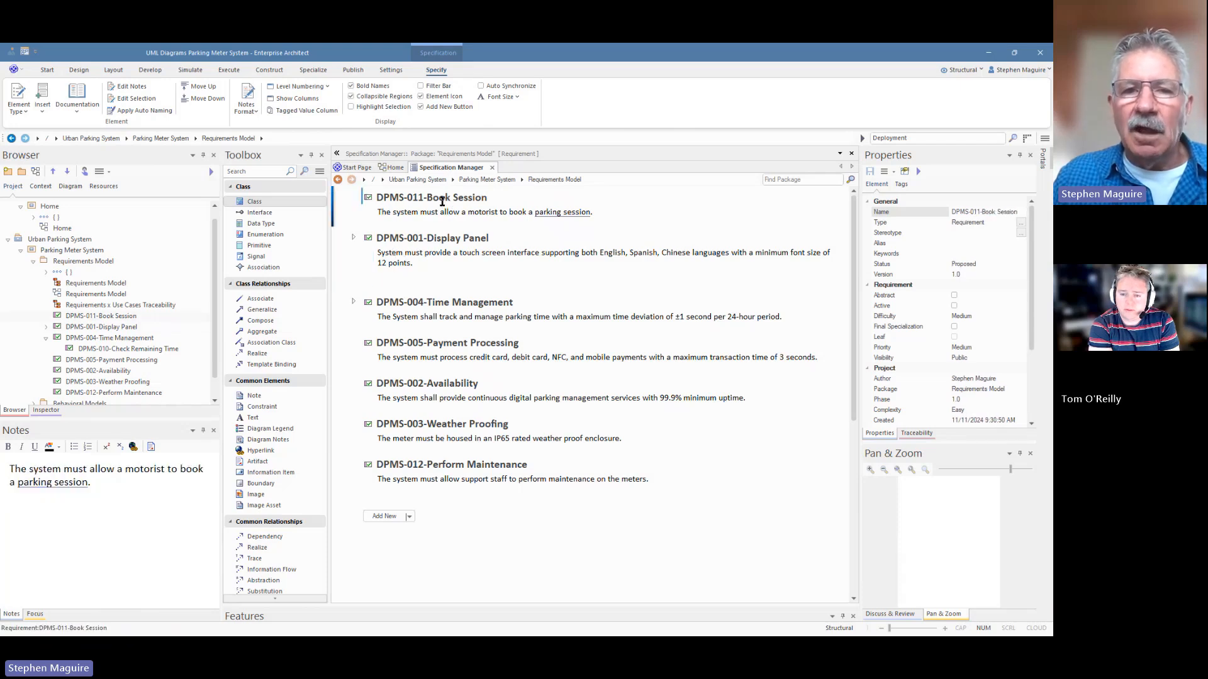
click(451, 197)
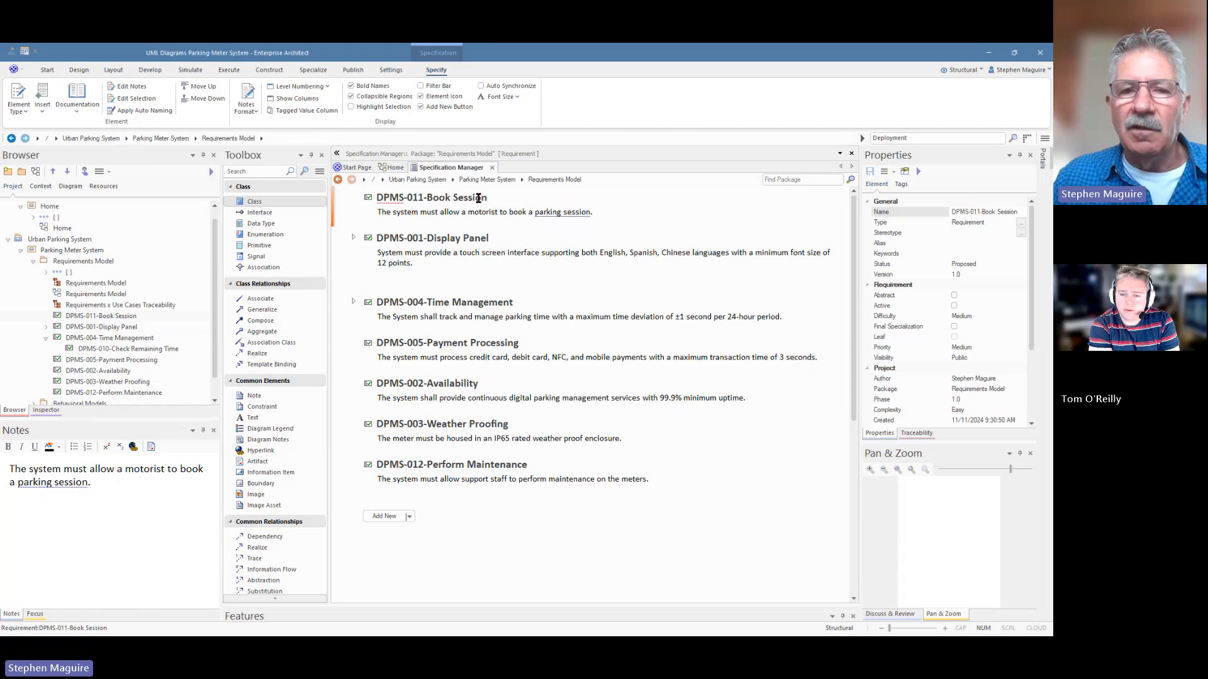
click(428, 197)
text(Main)
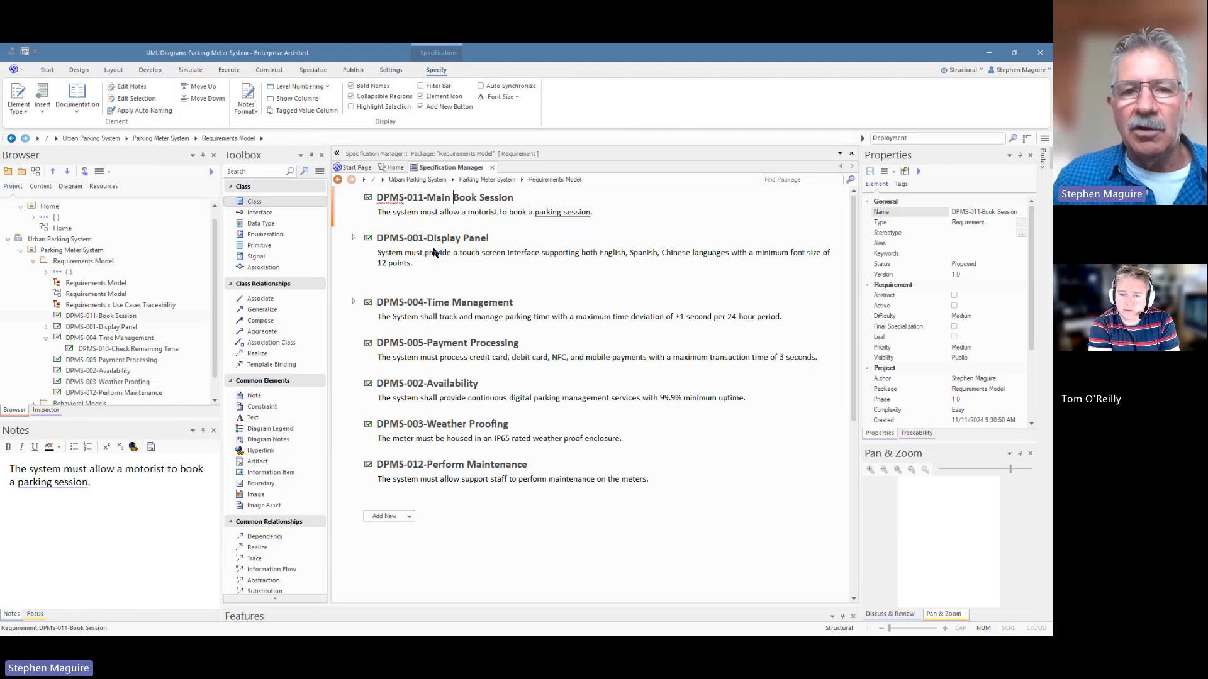
click(418, 218)
double_click(472, 201)
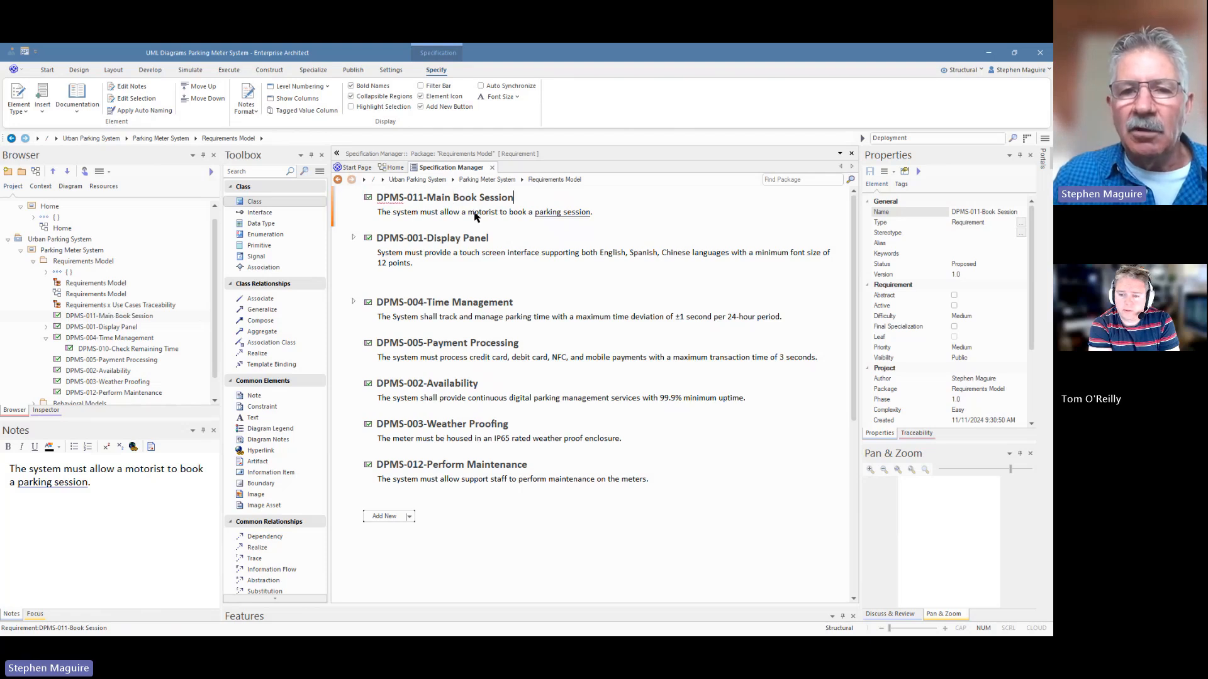
Step: Change the DPMS-011 requirement's description to "The system must allow a motorist to book any number of parking sessions."
click(490, 216)
click(527, 213)
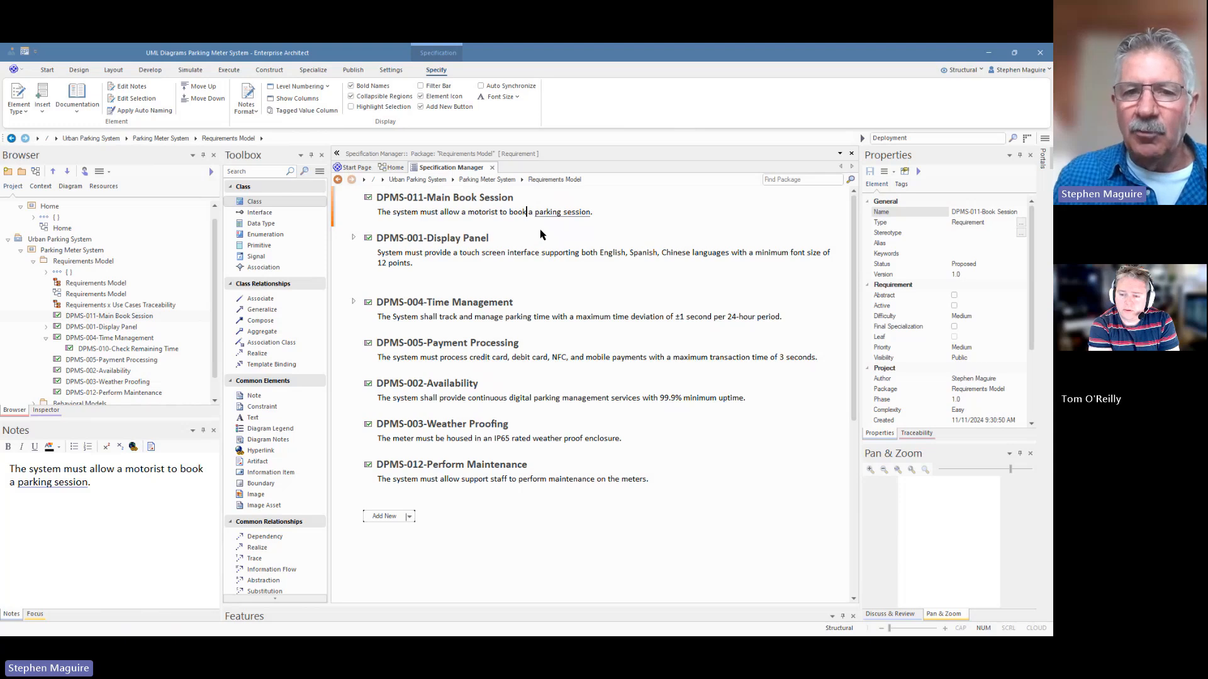
text(ny number)
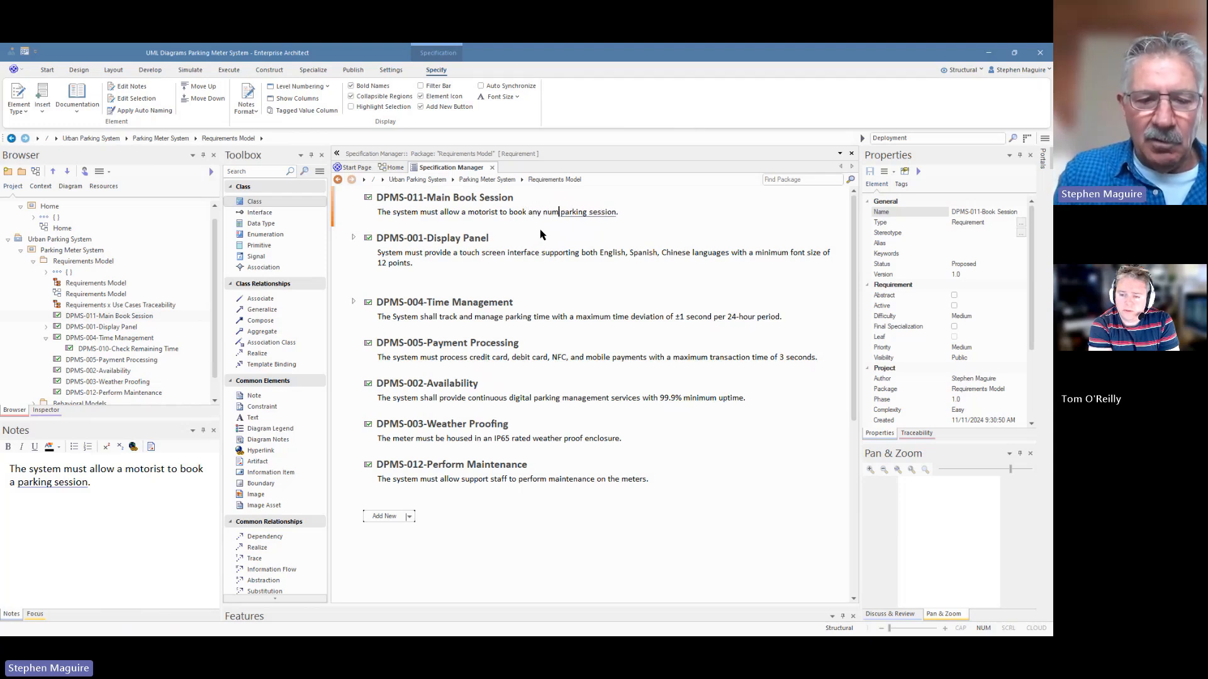
text( of parking)
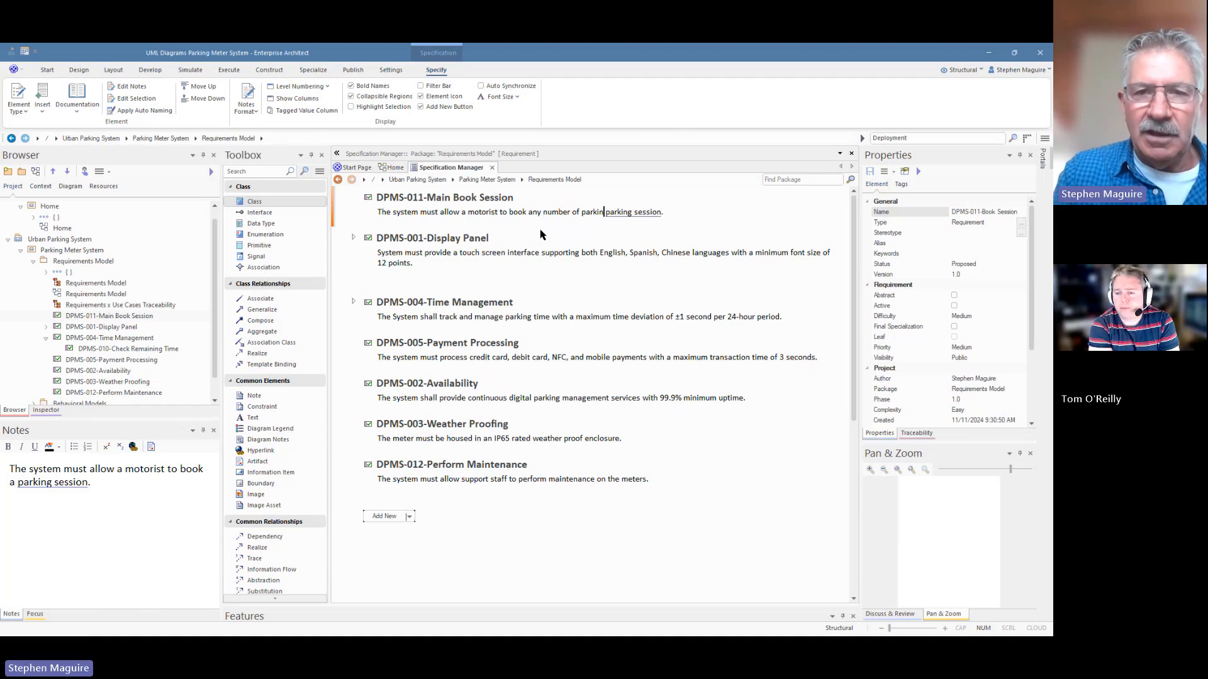
key(BackSpace)
key(BackSpace)
key(BackSpace)
key(BackSpace)
key(BackSpace)
key(BackSpace)
key(BackSpace)
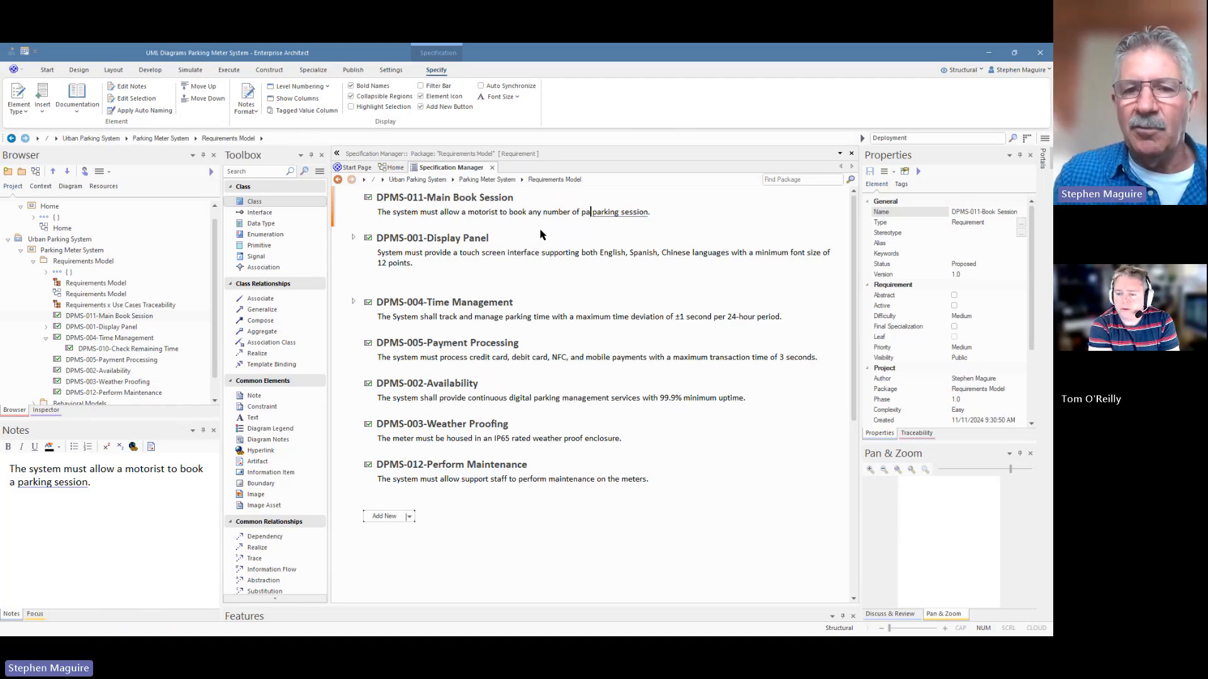
key(BackSpace)
key(BackSpace)
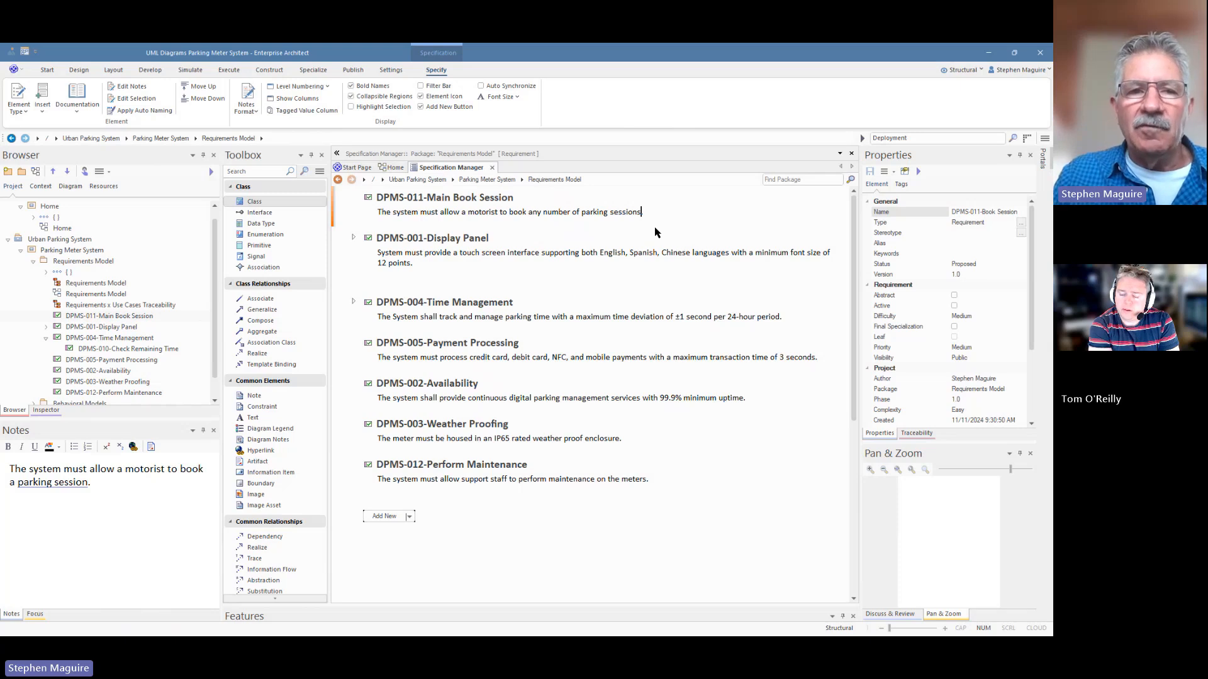
Step: Display the requirements specification in the Preview notes format and in the Full Notes Inlined format
click(251, 113)
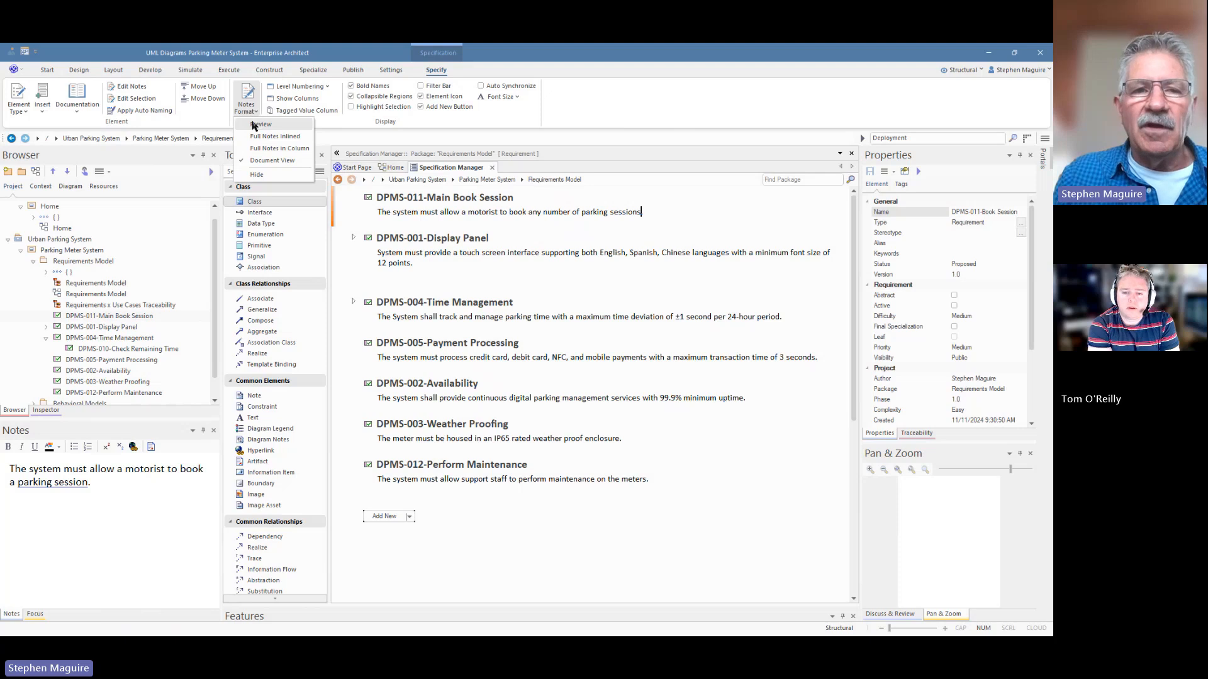
click(255, 127)
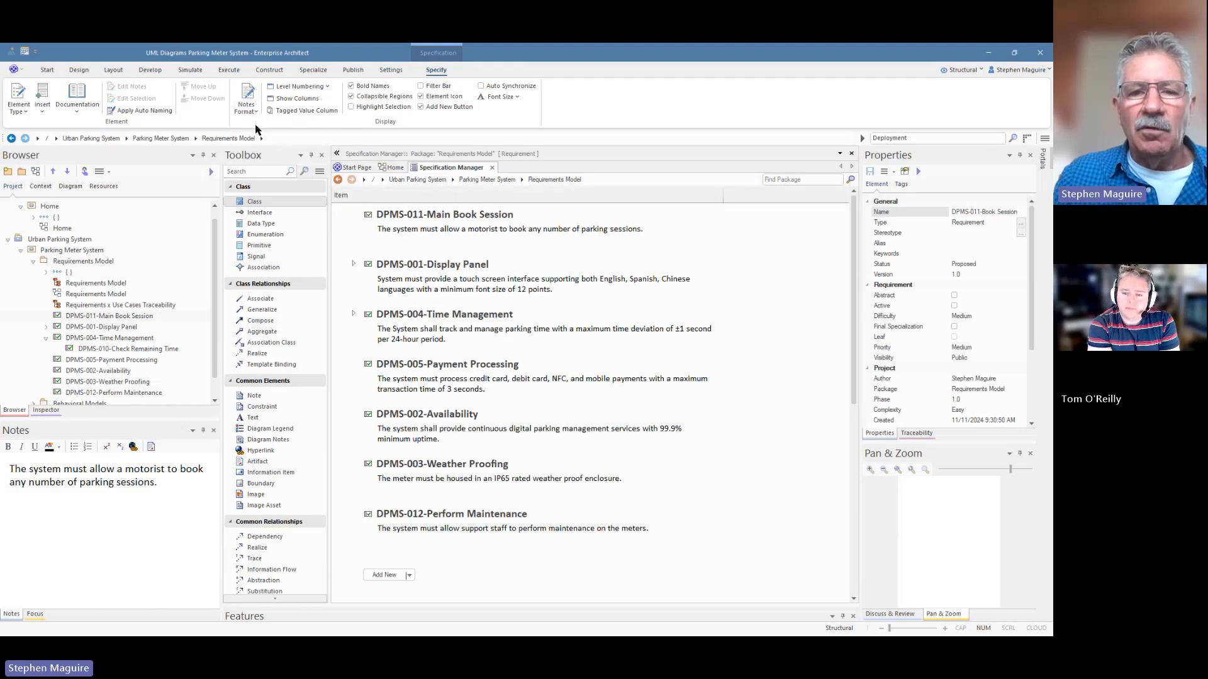
click(254, 114)
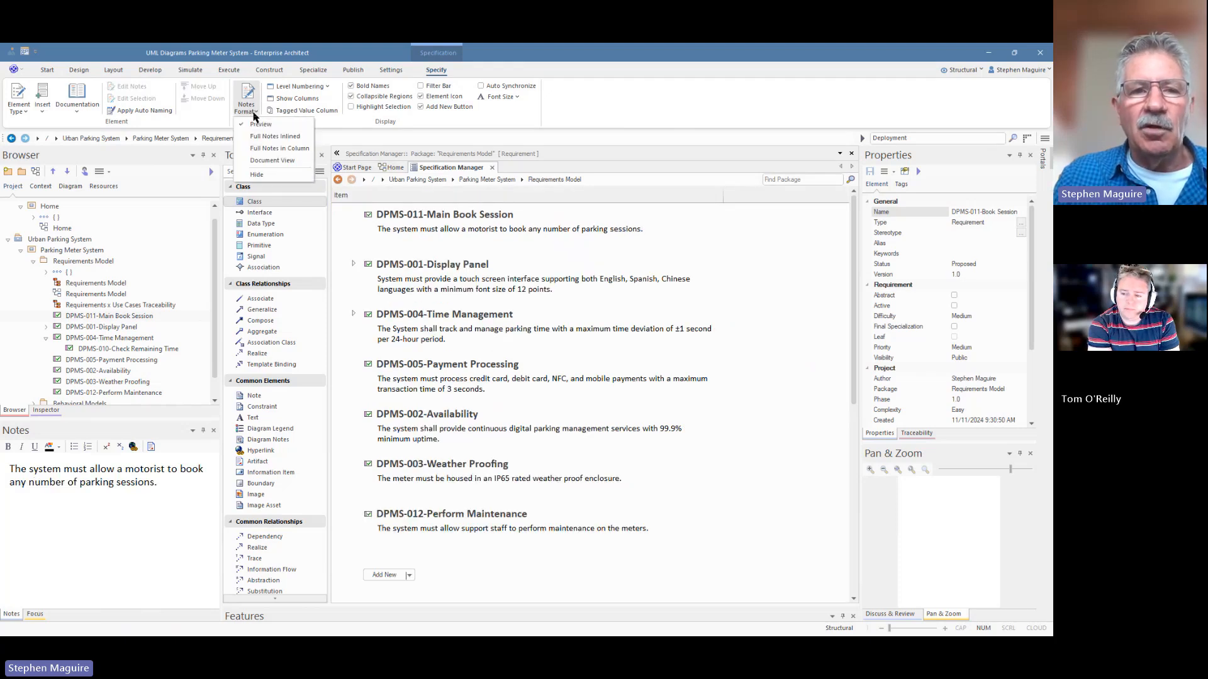
click(276, 148)
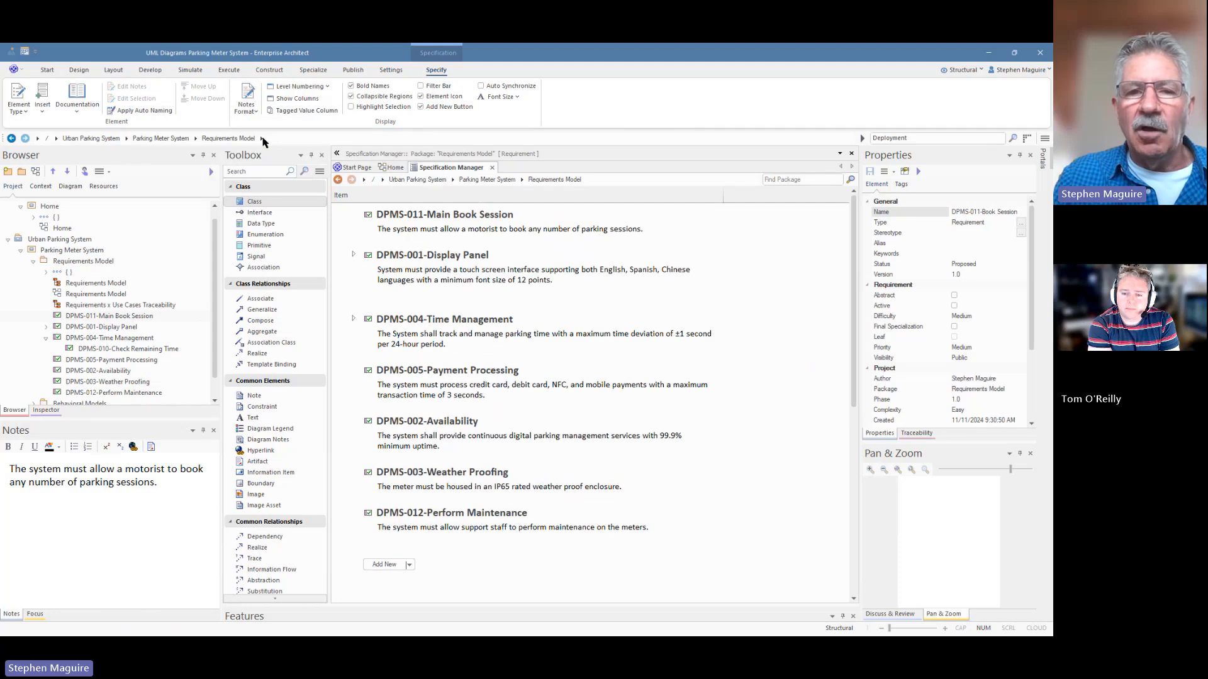
Step: Display the full notes in their own column and narrow the Item column so the Notes text fits in the view
click(247, 106)
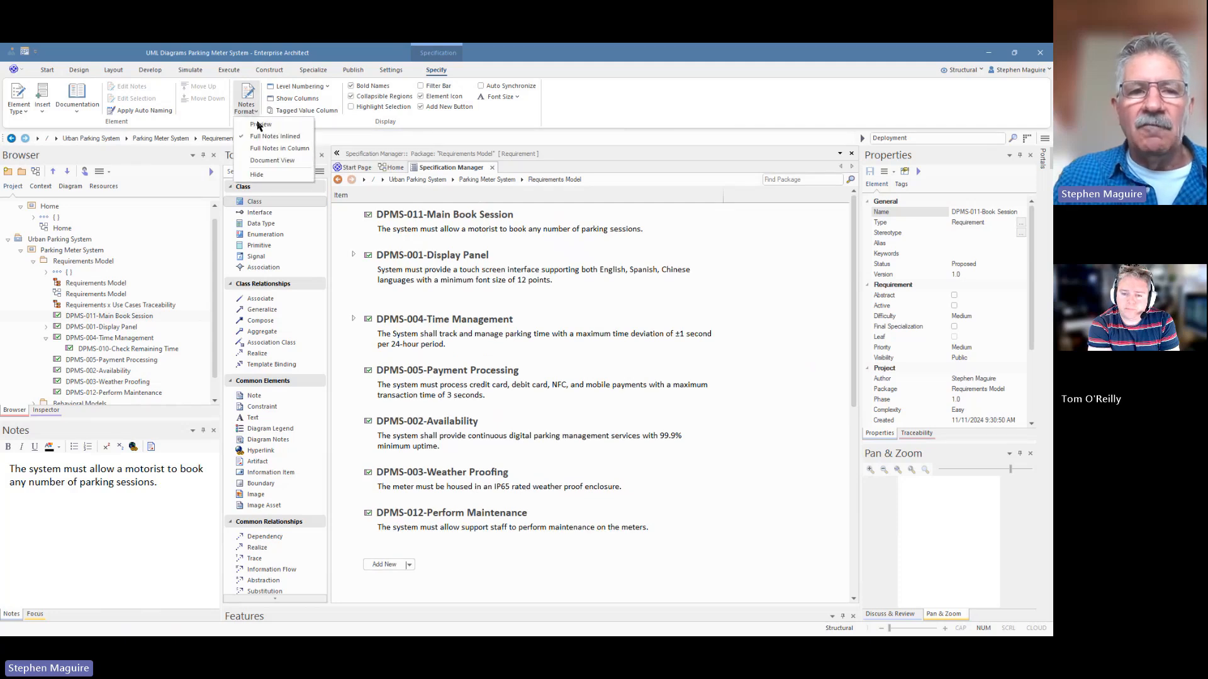
click(266, 150)
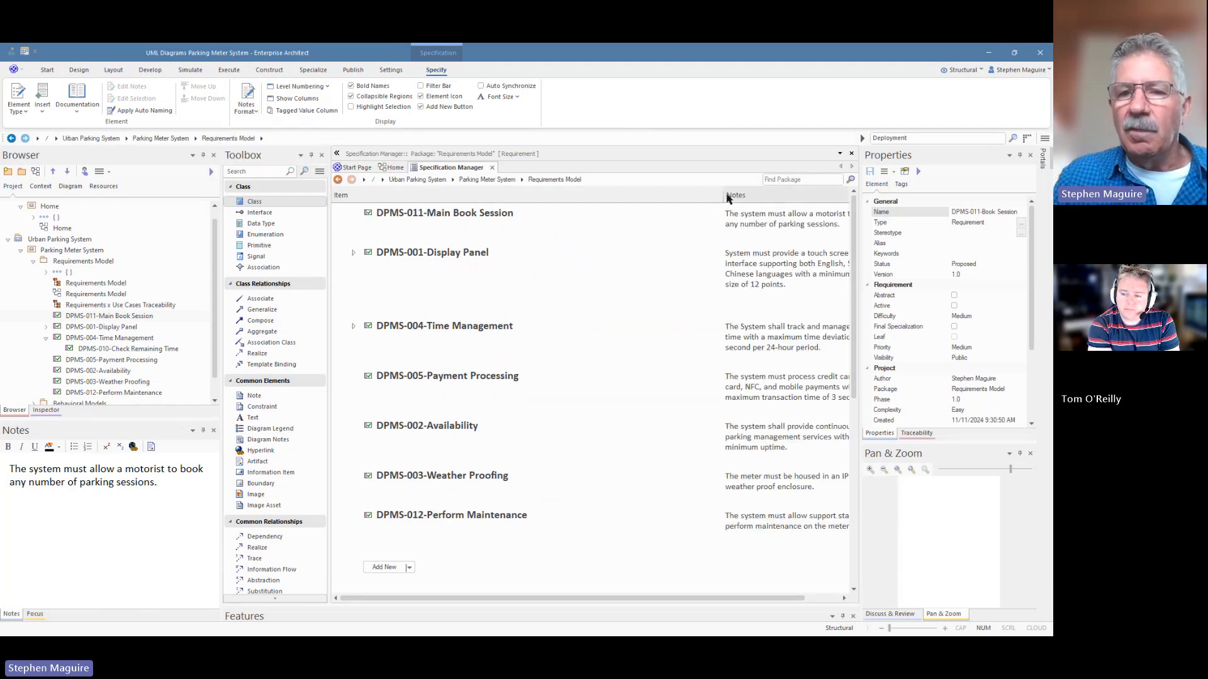
drag(724, 193, 559, 194)
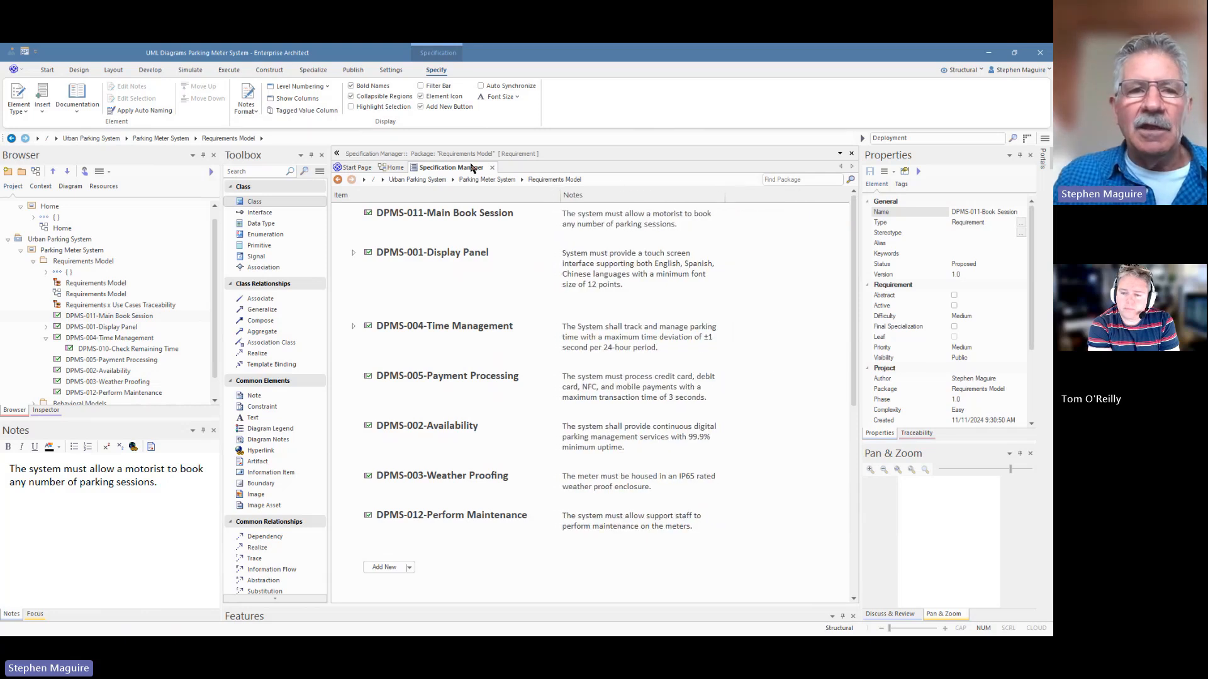
Step: Return the specification's notes format to Document View
click(254, 114)
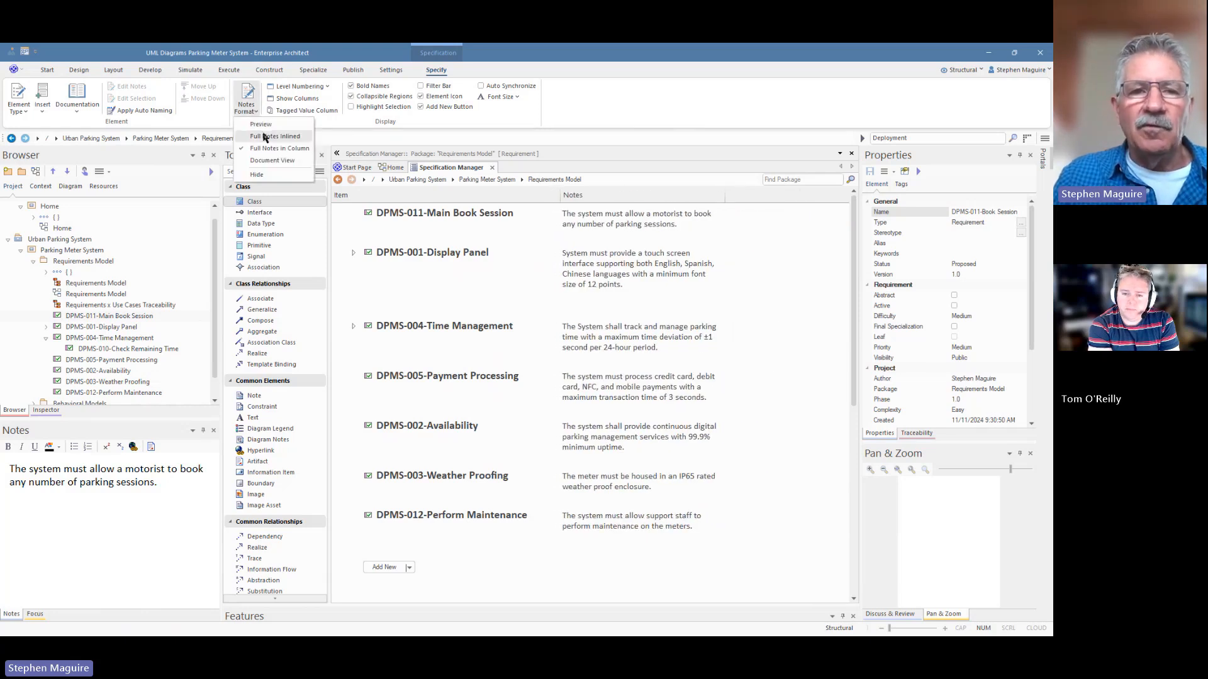
click(261, 162)
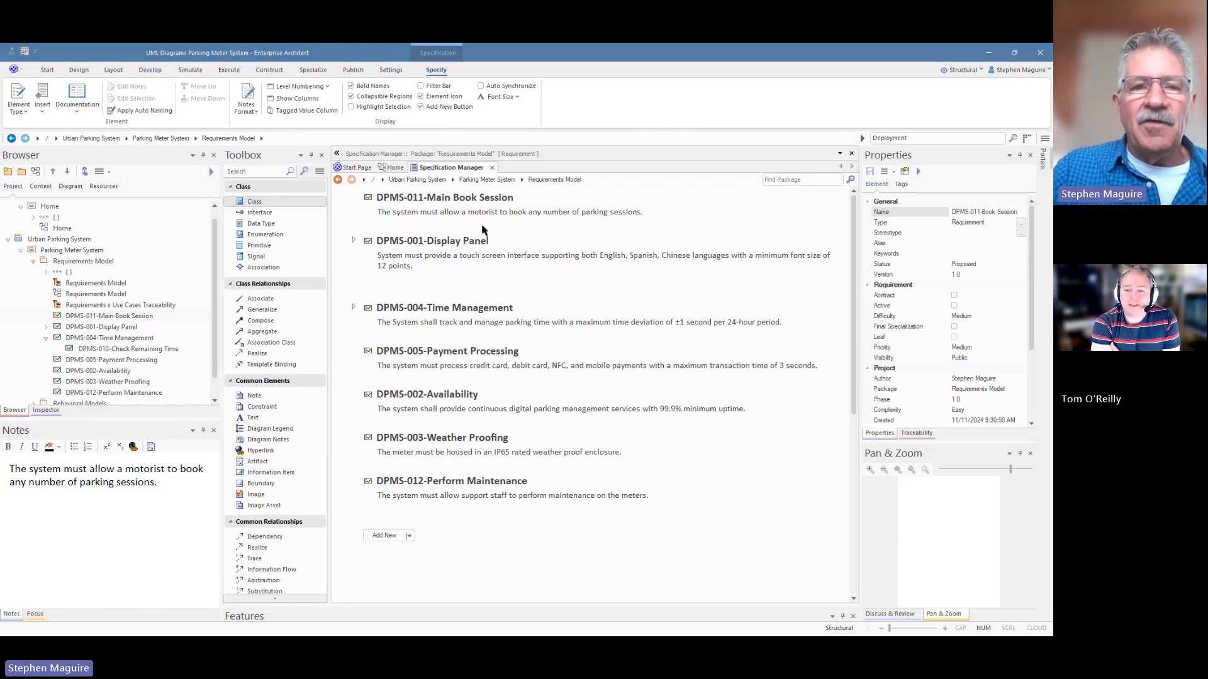
click(303, 102)
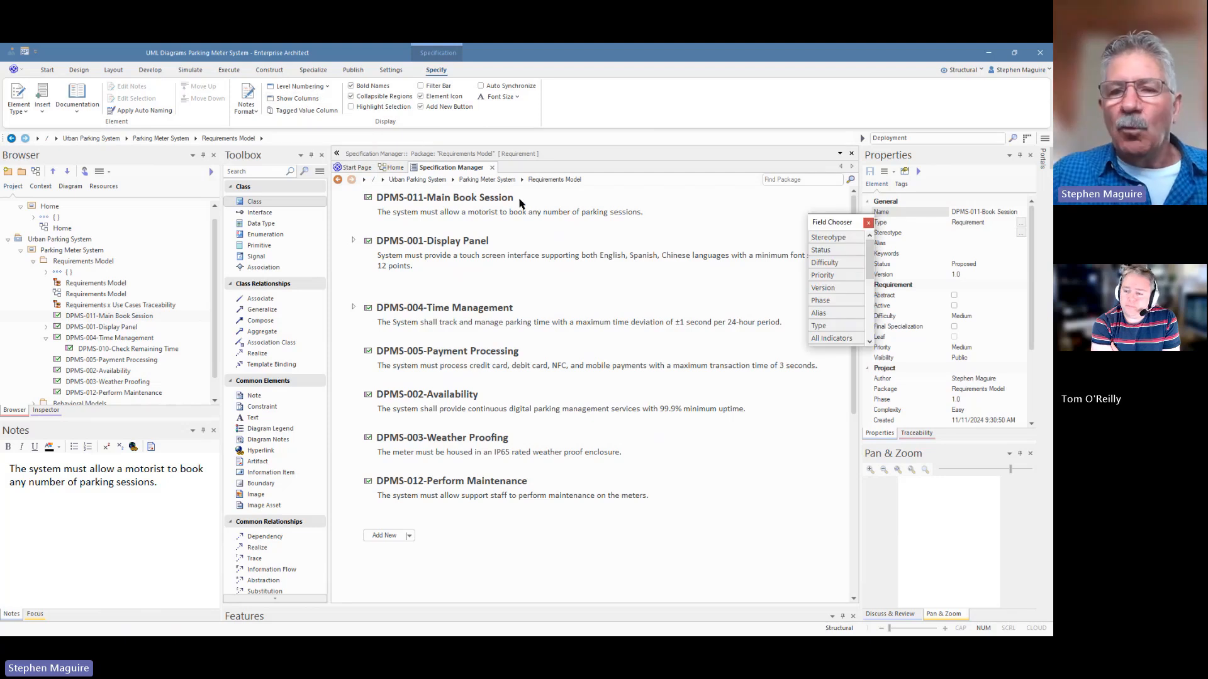
drag(832, 227, 738, 203)
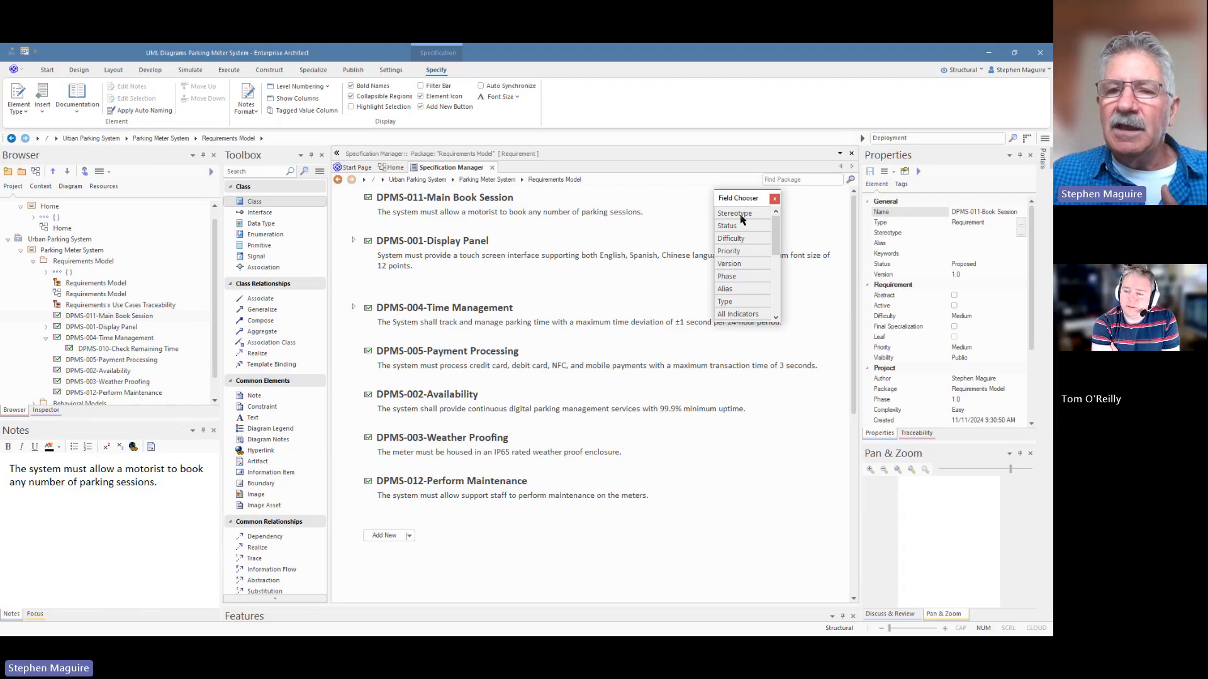
click(775, 200)
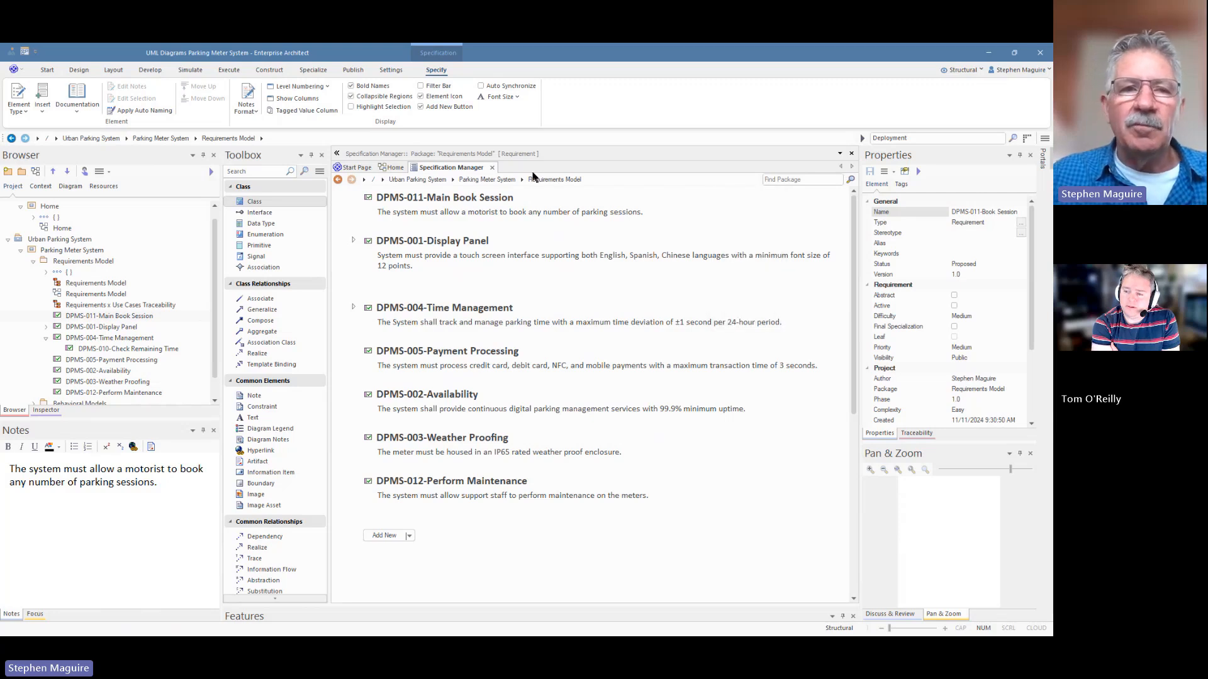
Step: Change the specification's notes format to Full Notes in Column
click(246, 101)
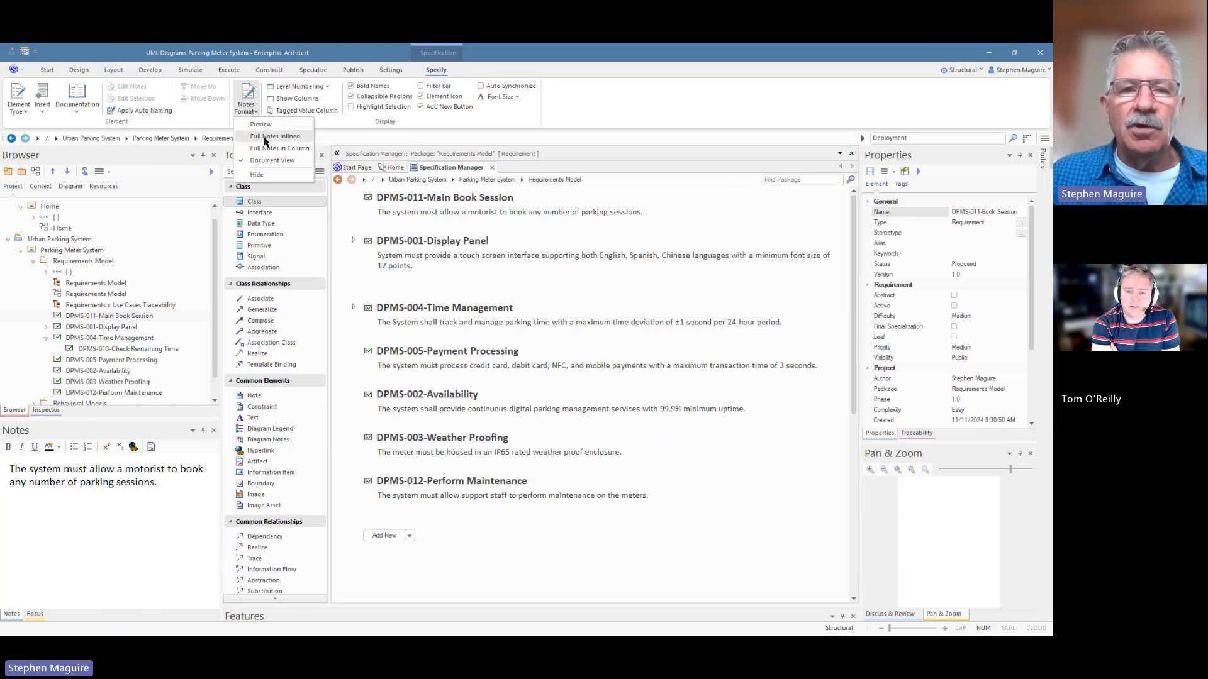
click(267, 148)
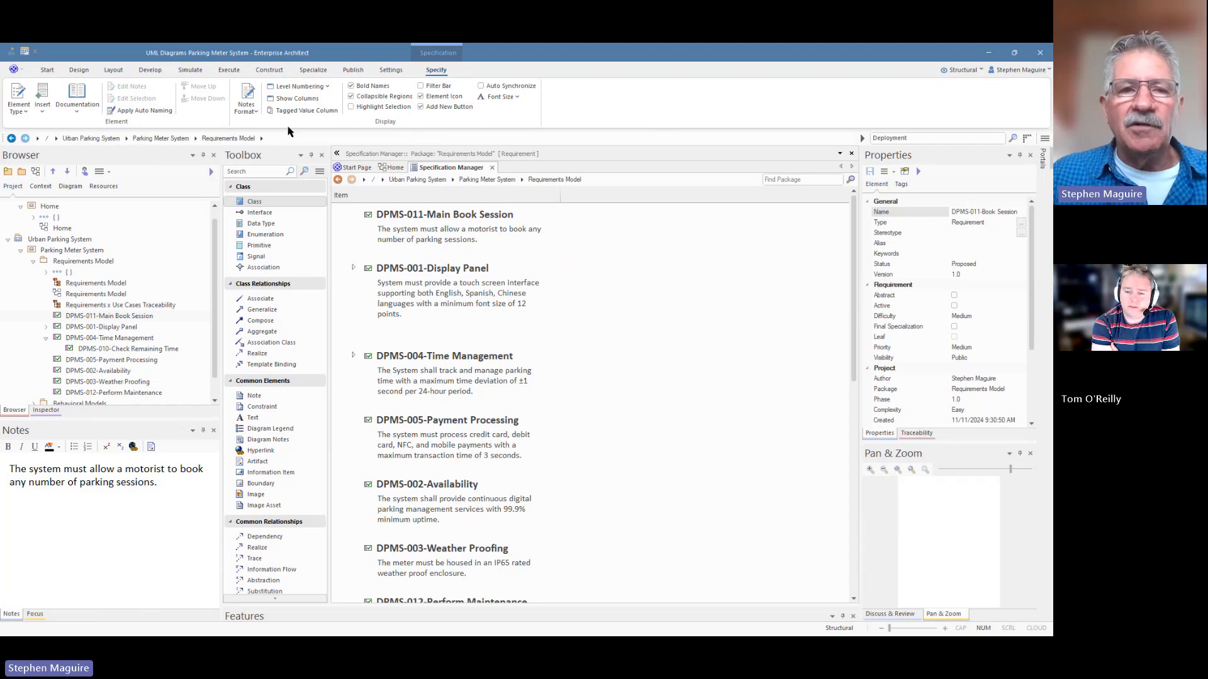
click(246, 101)
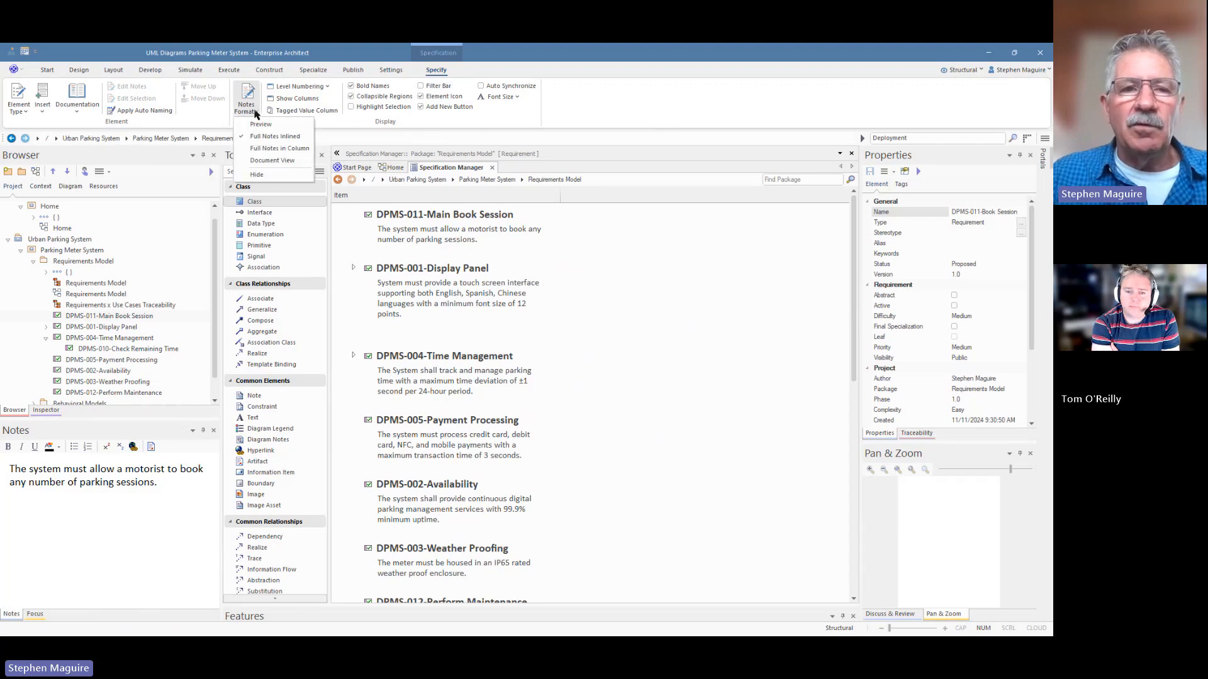
click(266, 150)
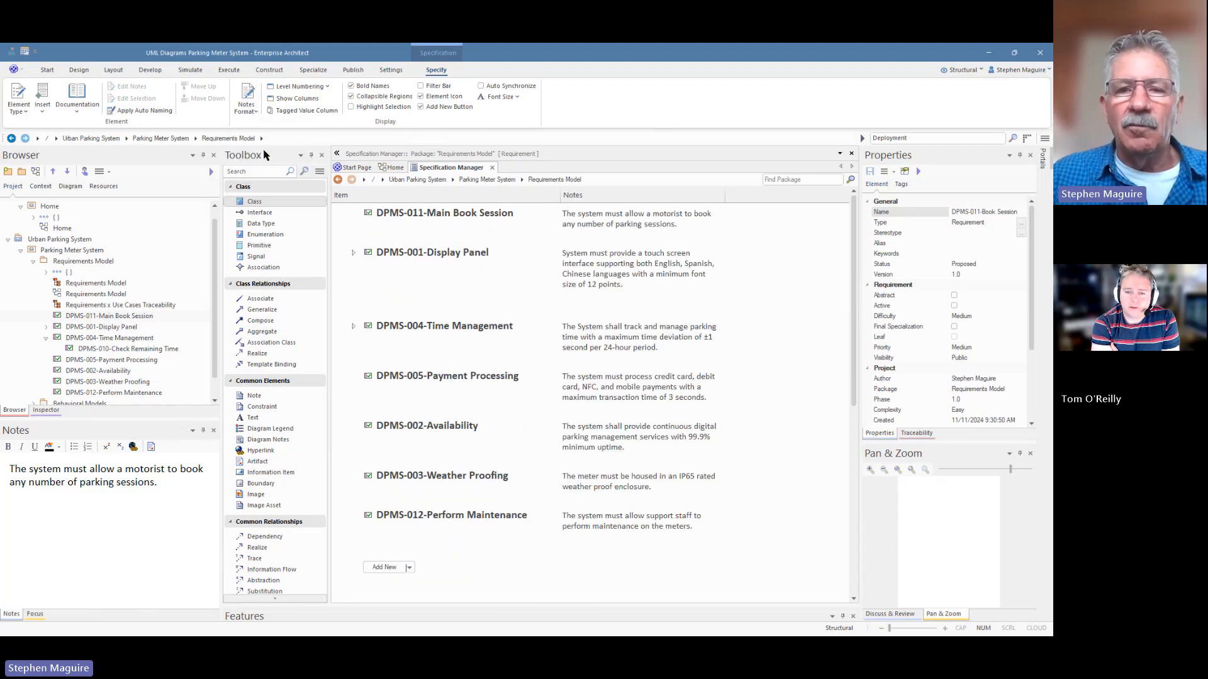
Step: Add Status and Difficulty columns to the specification, narrowing the Item column and widening the Status column so its values are readable
click(291, 99)
drag(736, 192, 709, 201)
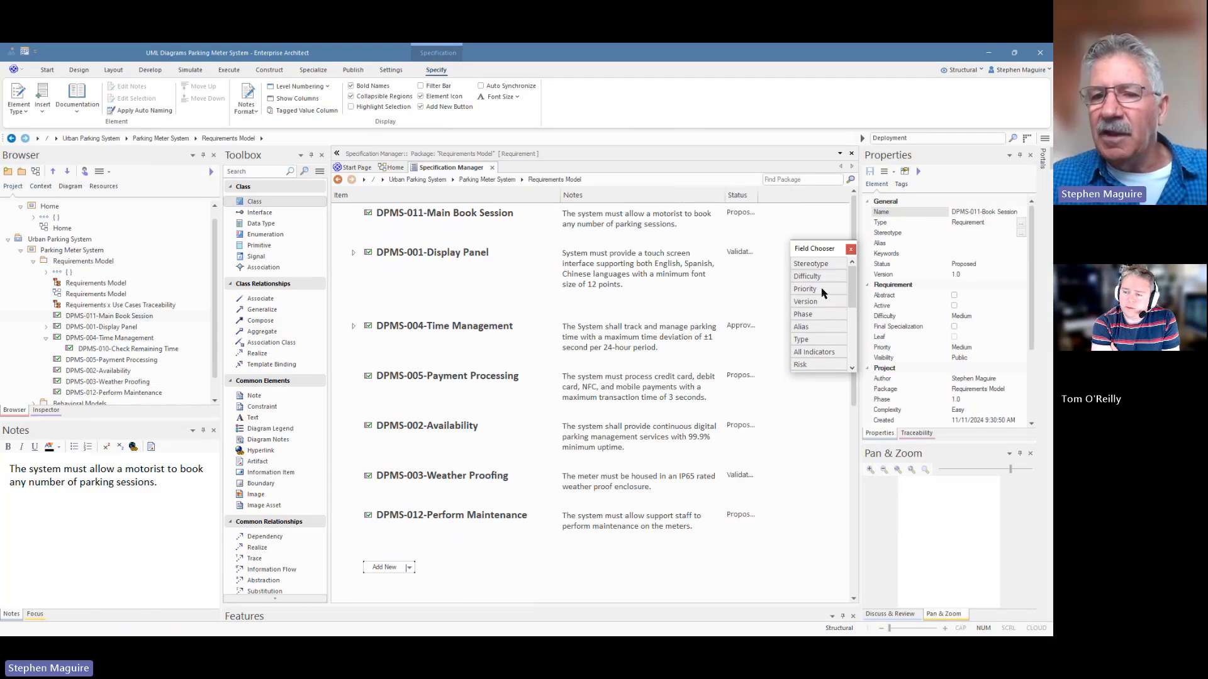
drag(816, 276, 755, 195)
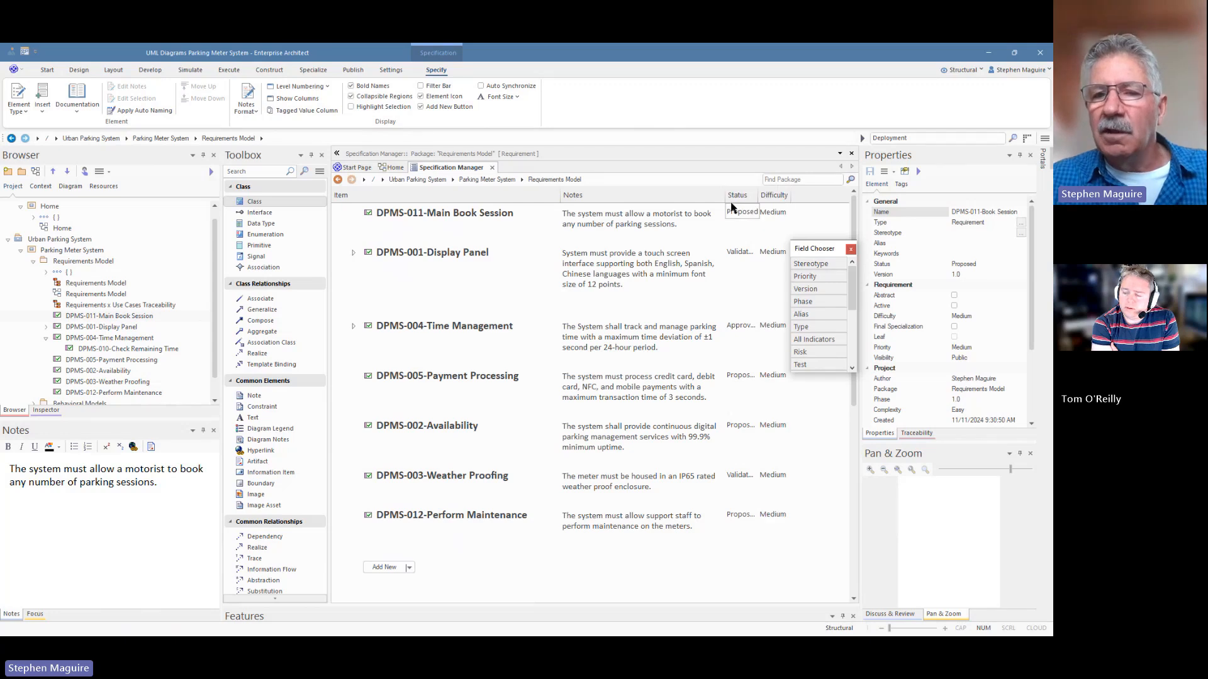
drag(560, 195, 525, 195)
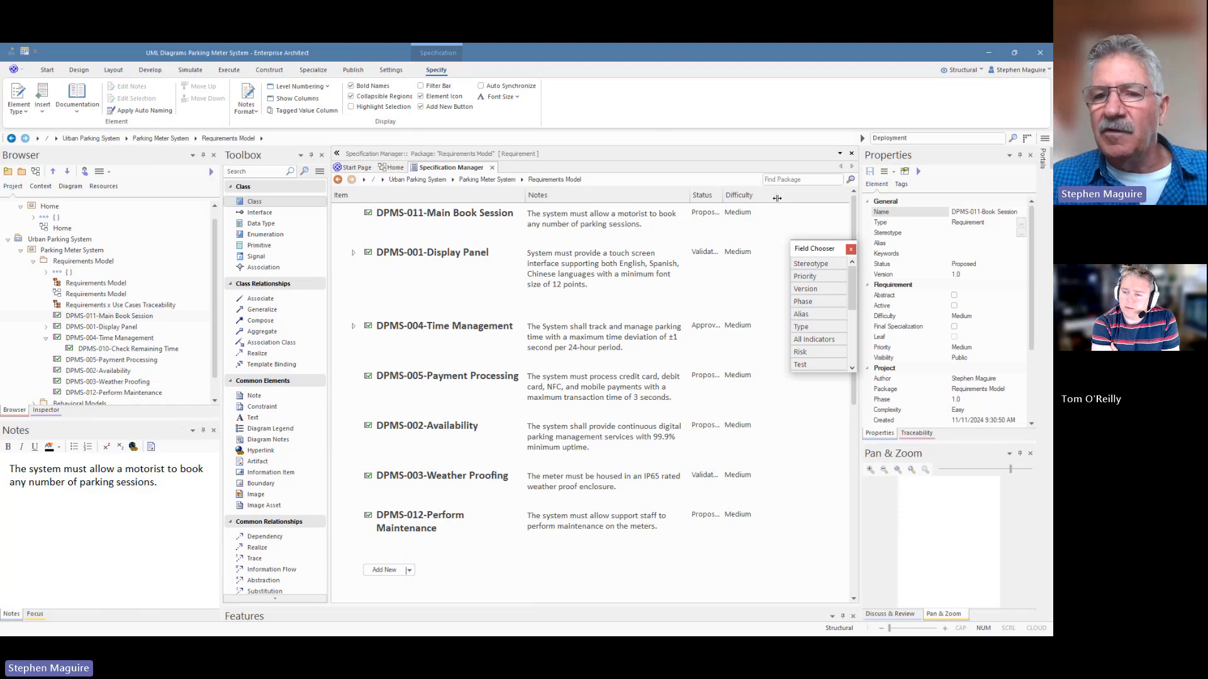
click(850, 249)
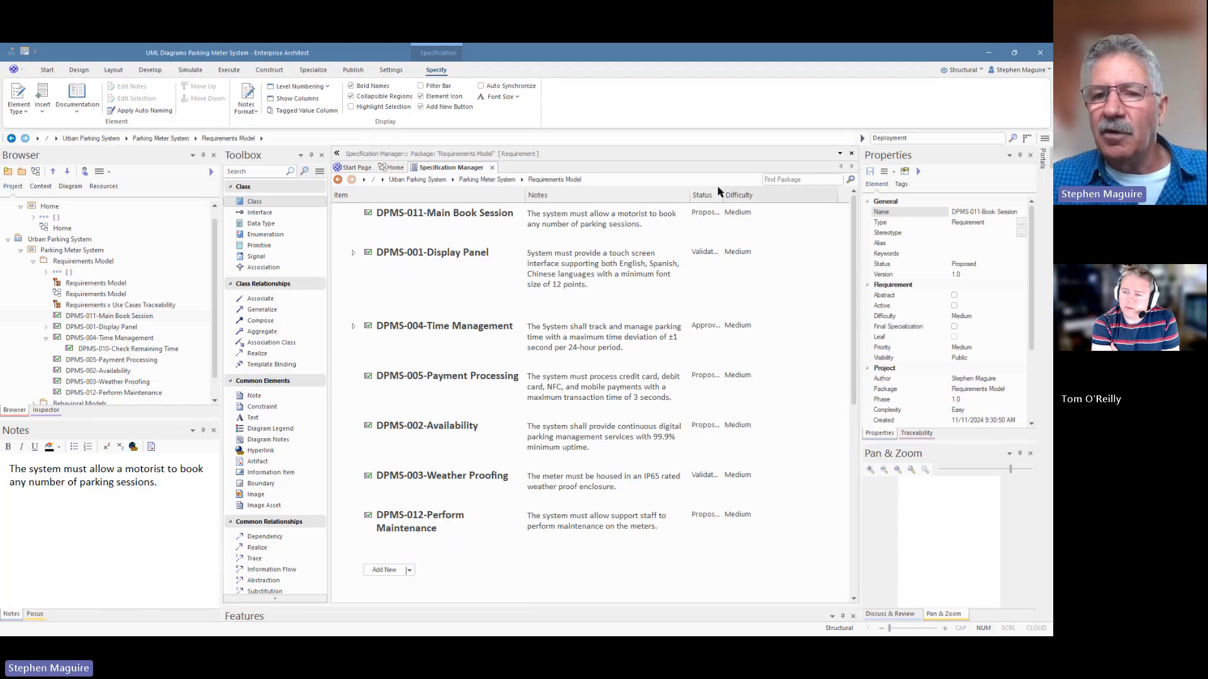
drag(721, 200, 762, 200)
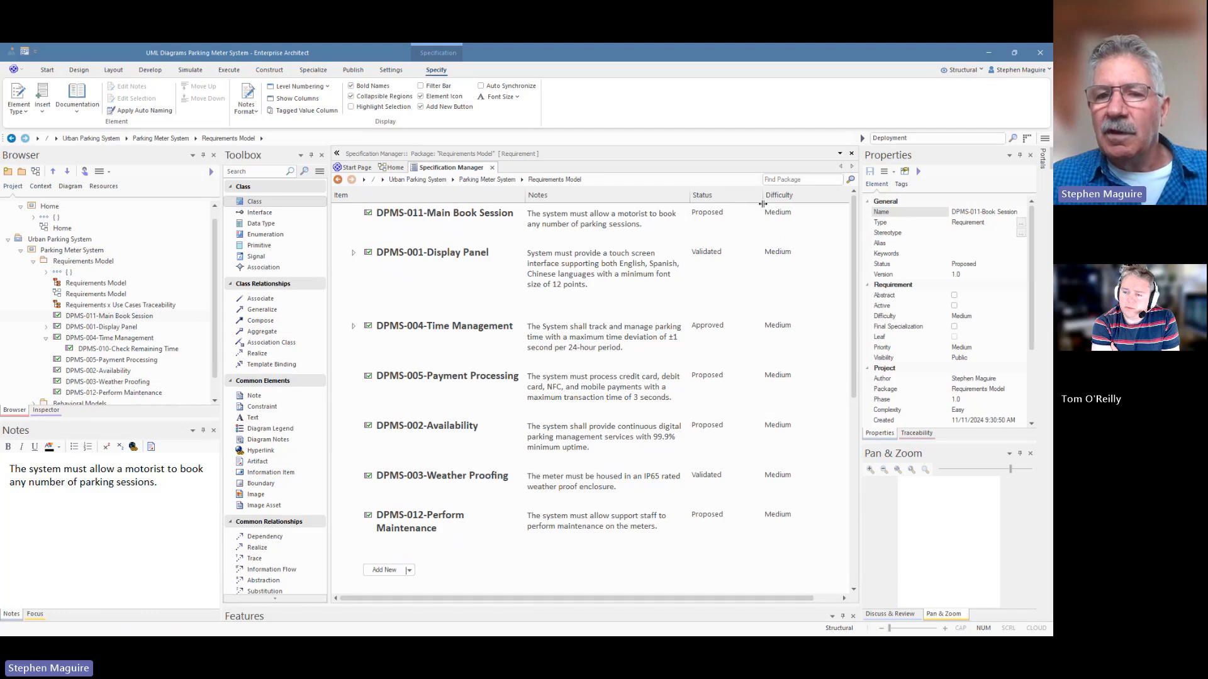
Step: Set the status of DPMS-011-Main Book Session to Validated directly in the specification
click(723, 215)
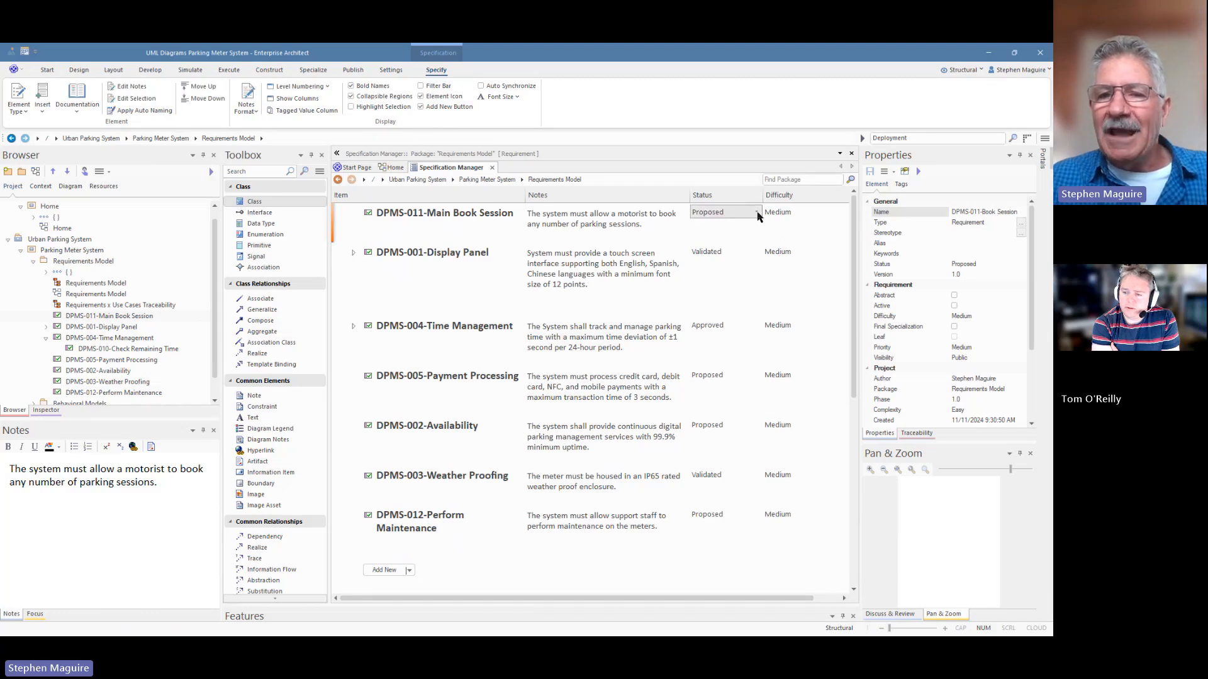
click(757, 213)
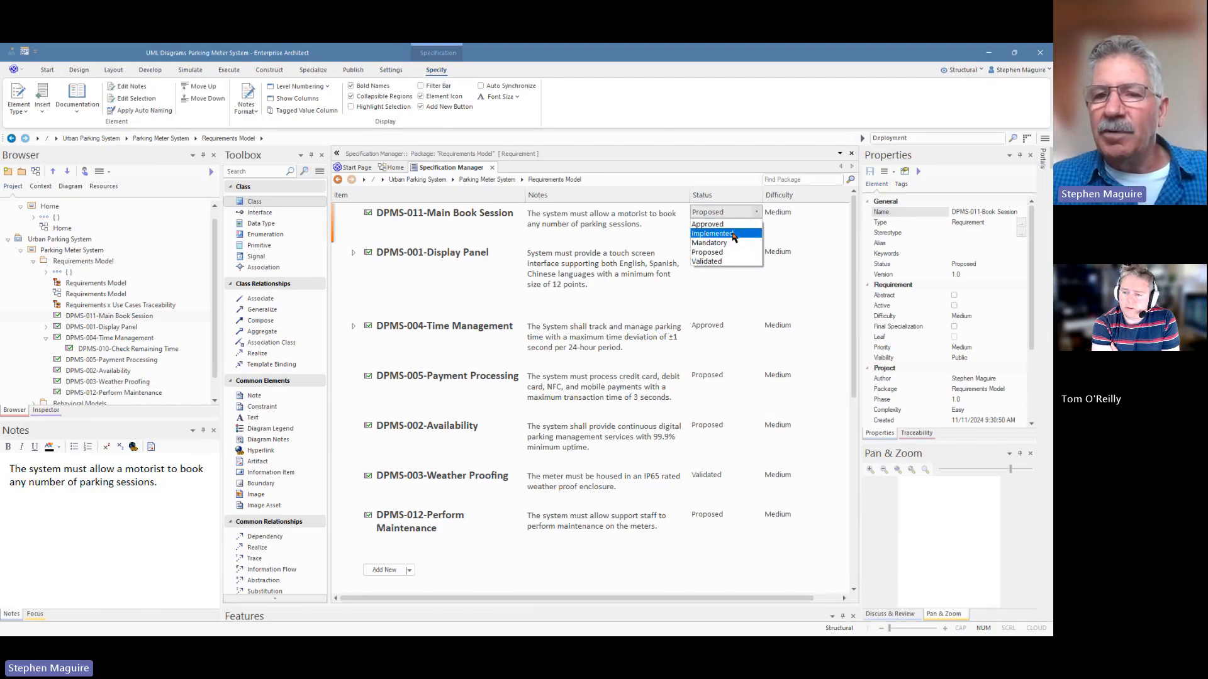
click(717, 262)
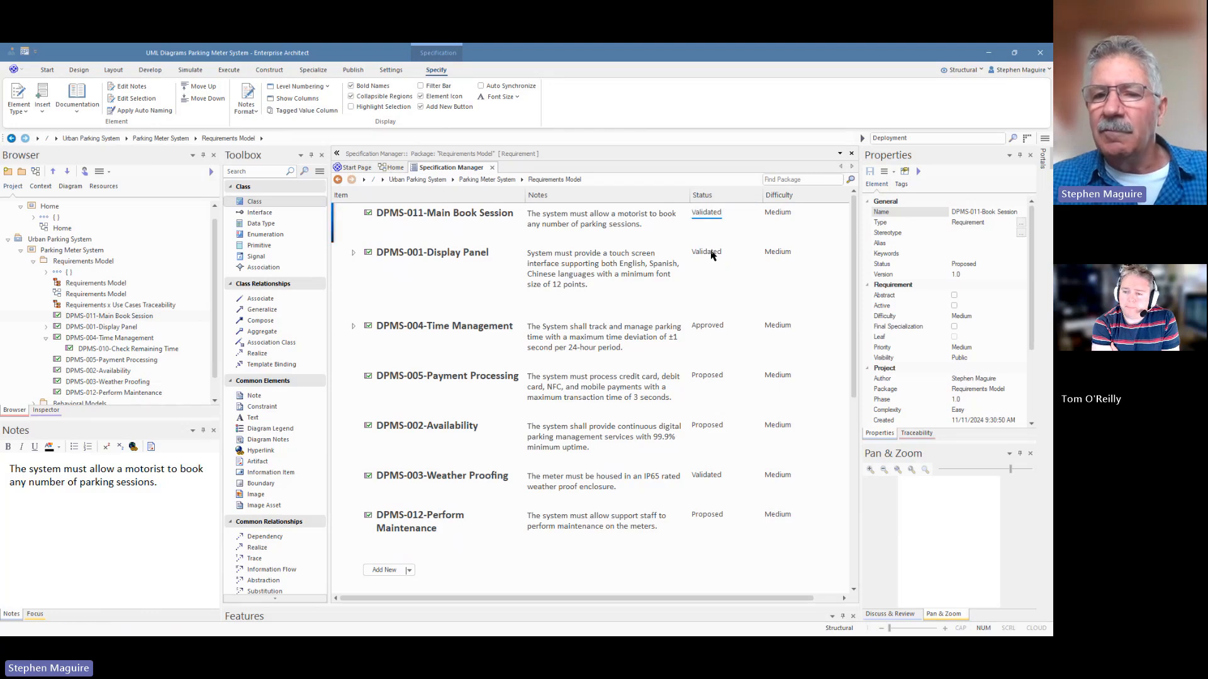
Step: Set the status of DPMS-001-Display Panel to Proposed in the Status column
click(713, 255)
click(755, 252)
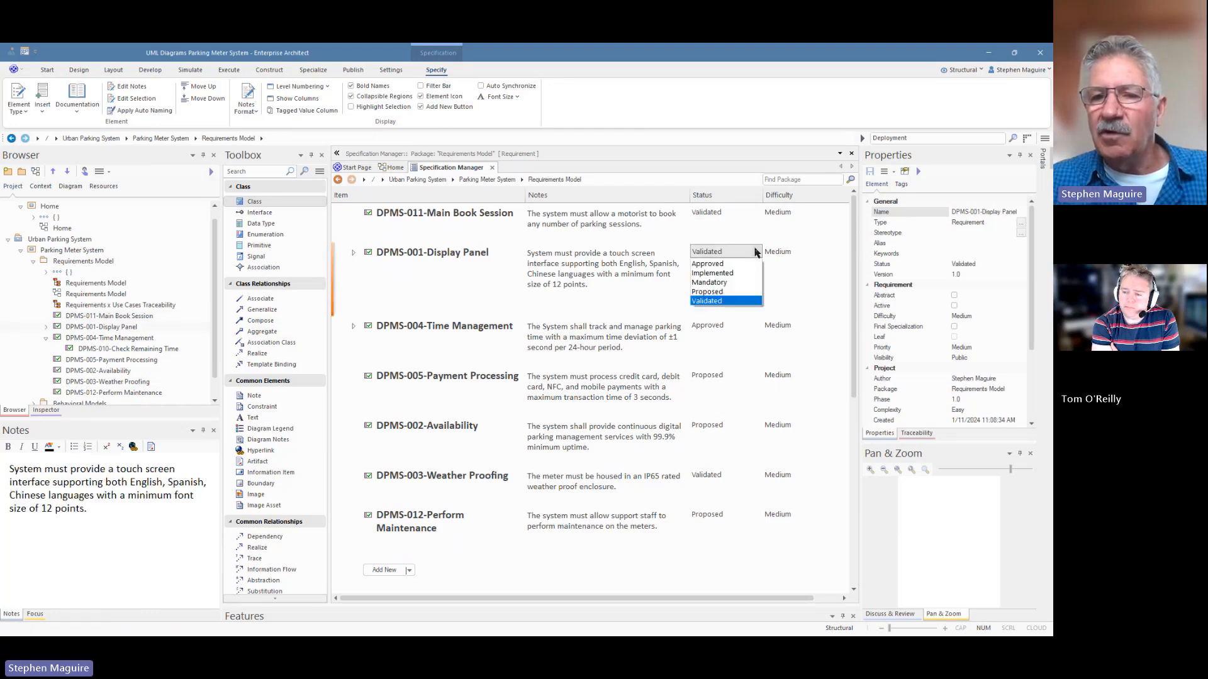
click(718, 293)
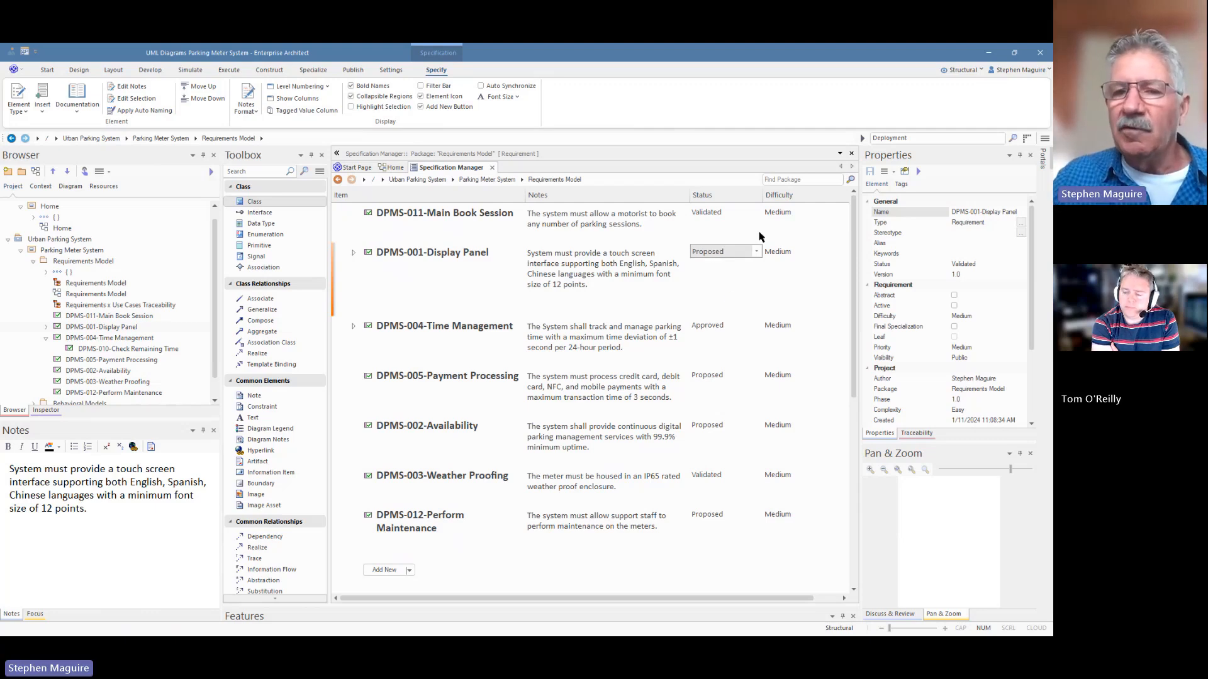
click(776, 218)
click(776, 214)
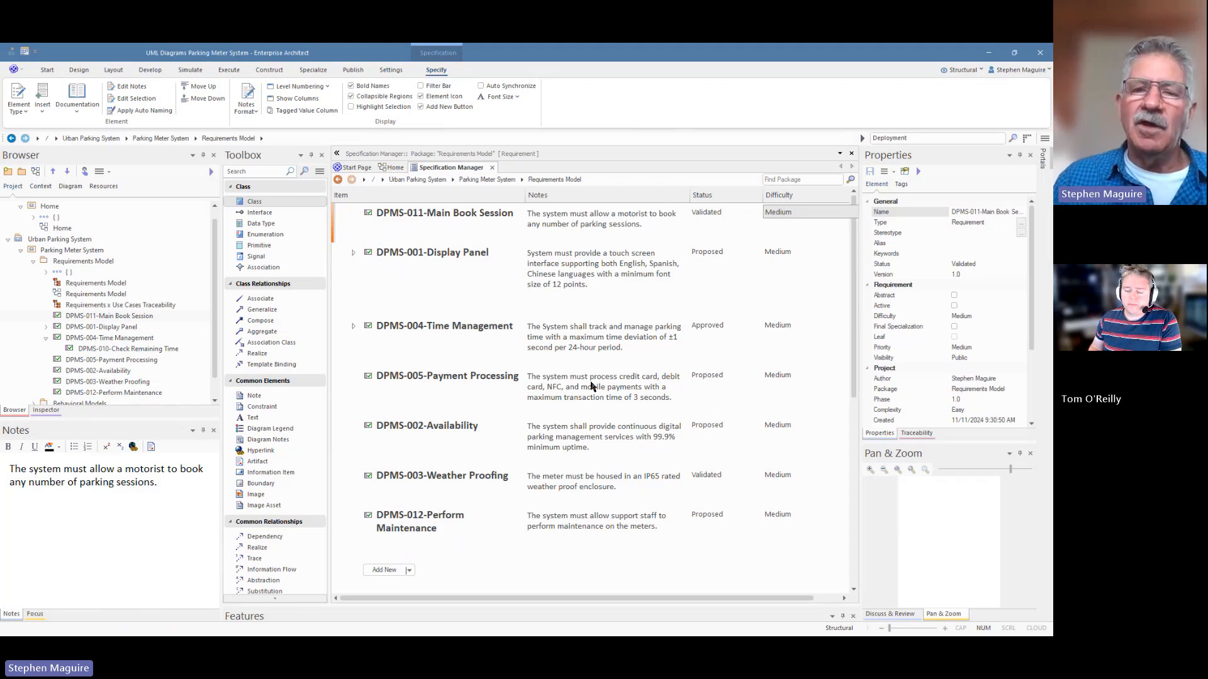
click(436, 217)
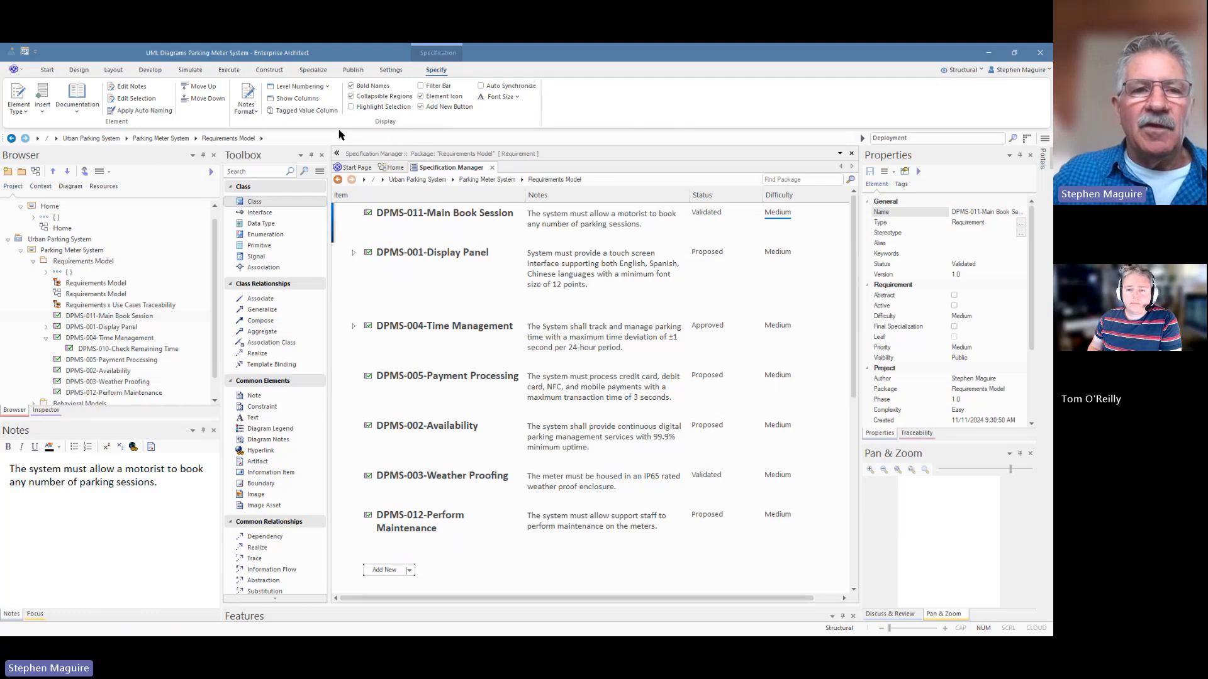
Step: Return the specification to Document View and enable level numbering for the requirements
click(246, 104)
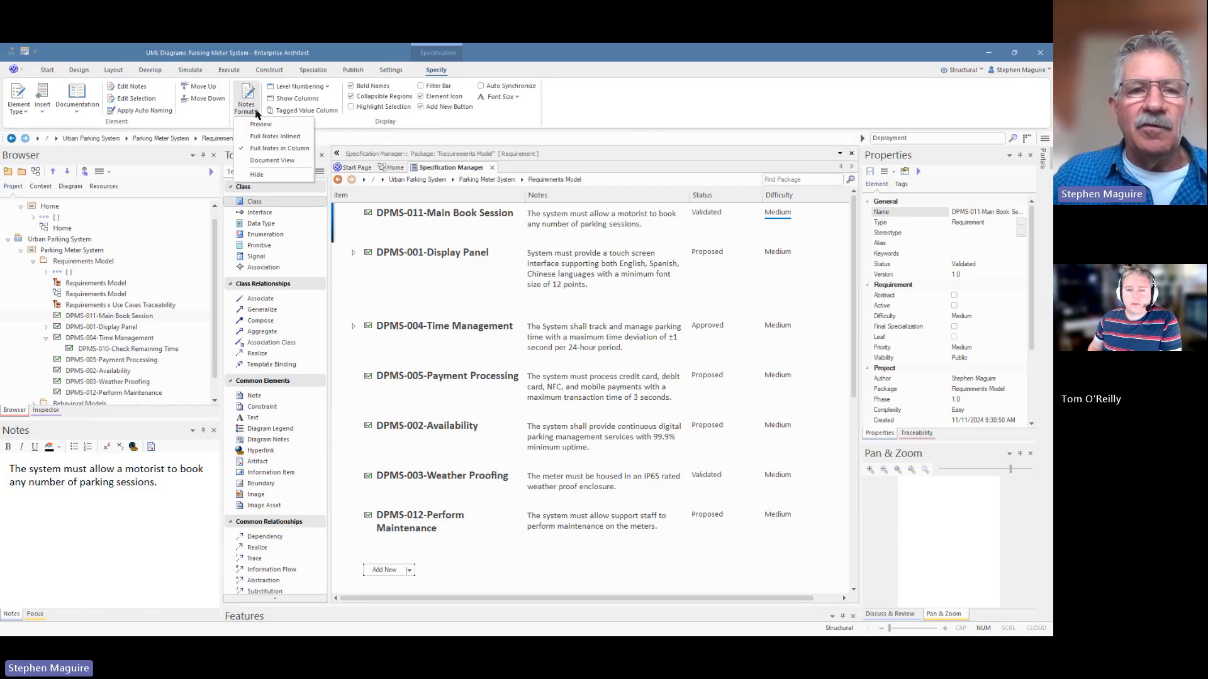
click(267, 162)
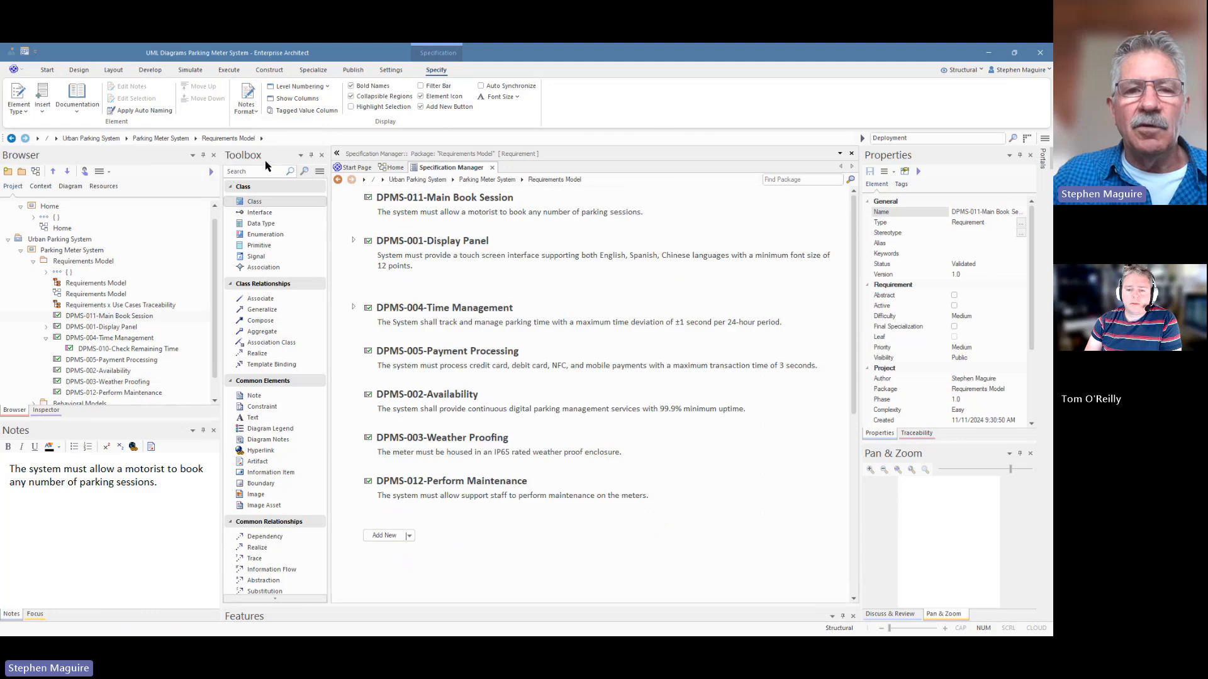
click(315, 86)
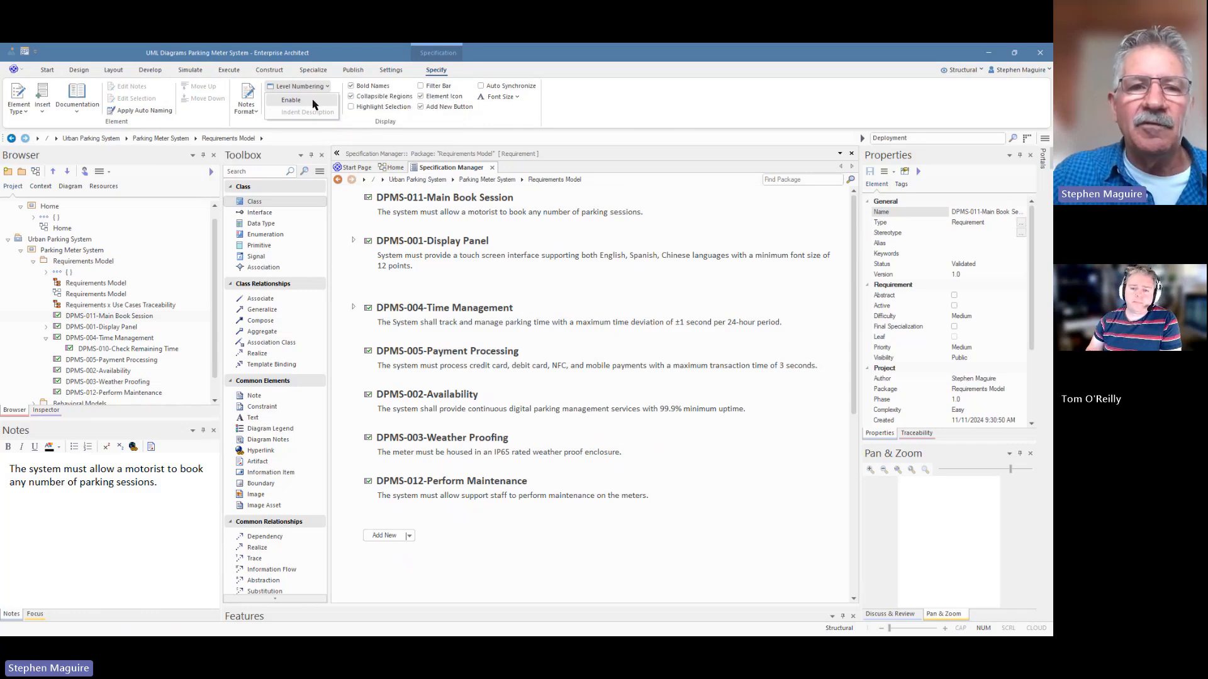
click(314, 104)
Step: Expand Time Management and Display Panel in the specification, and enlarge the Browser to expand Display Panel's child requirements there
click(353, 309)
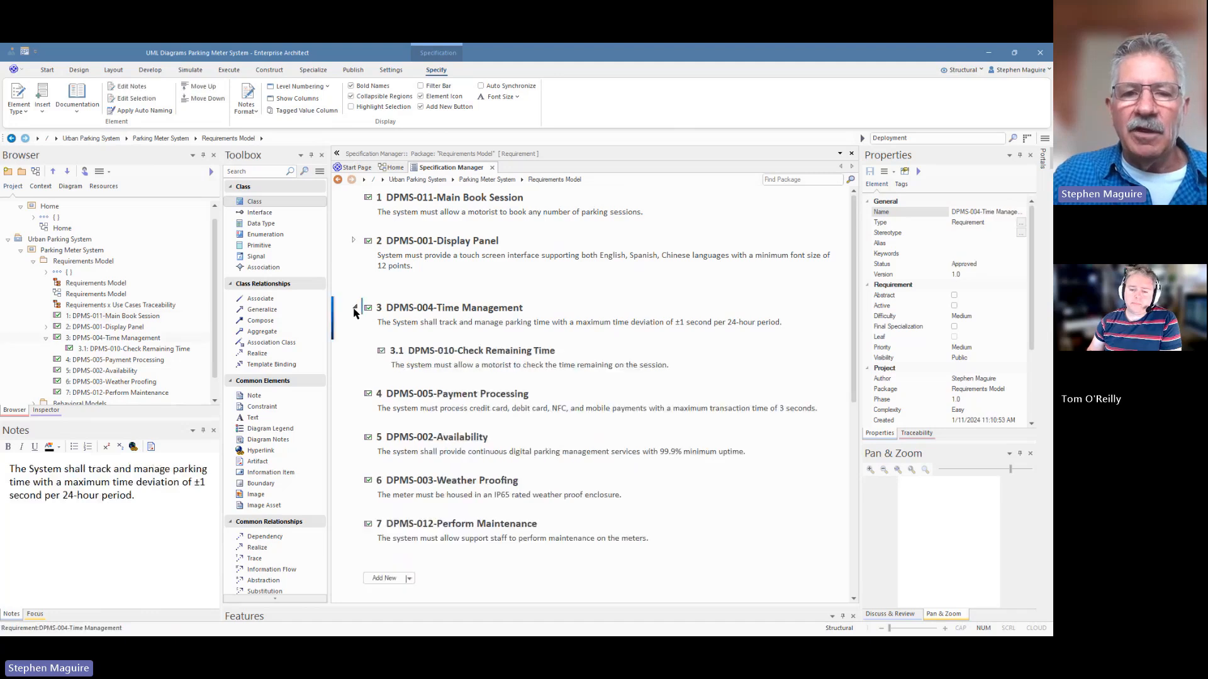
click(354, 241)
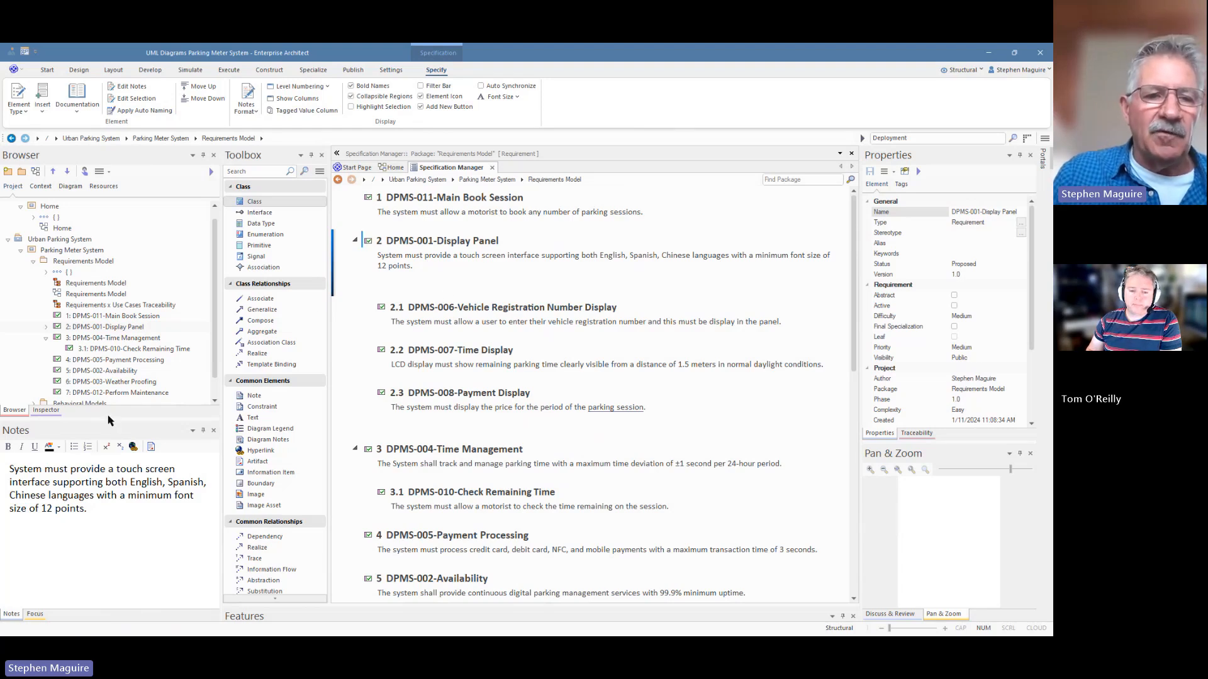
drag(107, 418, 107, 437)
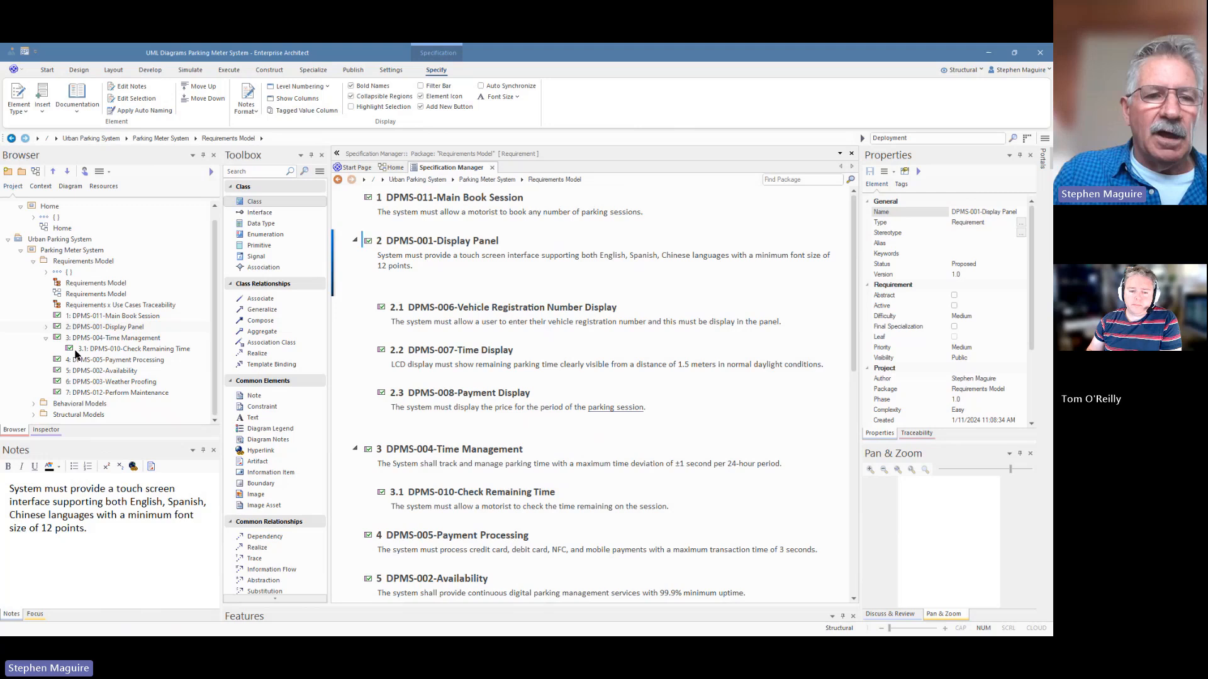
click(46, 327)
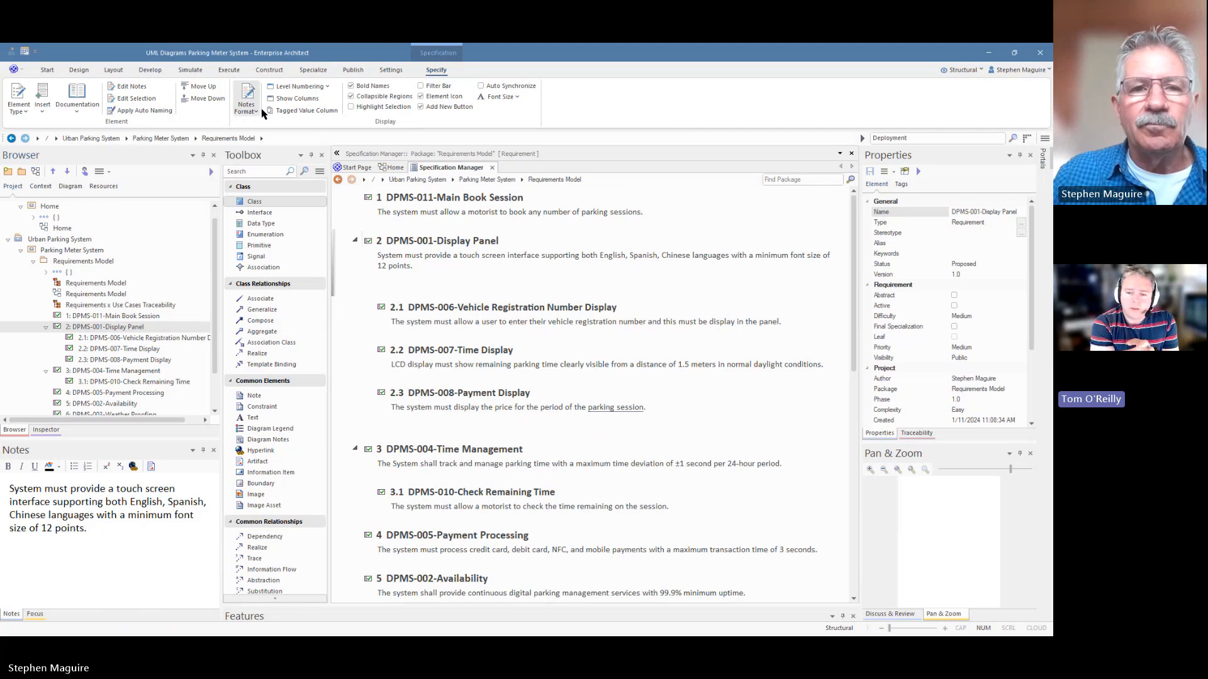
Step: Hide the Add New button at the end of the specification and show it again
click(326, 87)
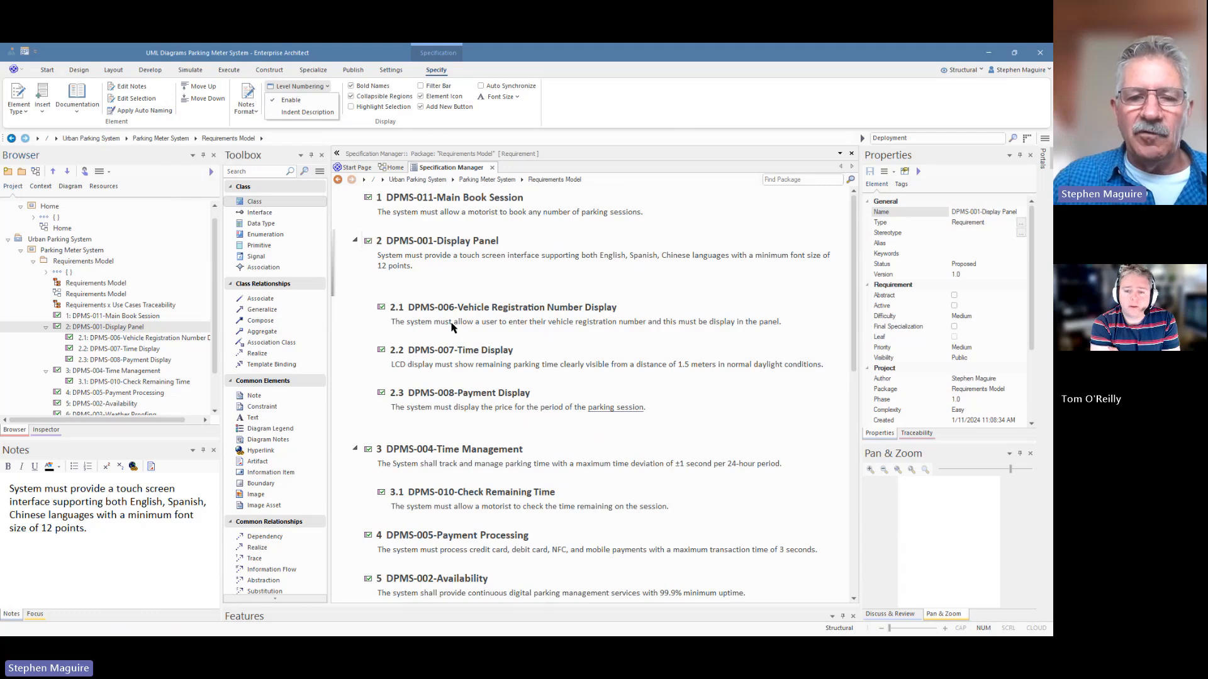
drag(855, 303, 854, 416)
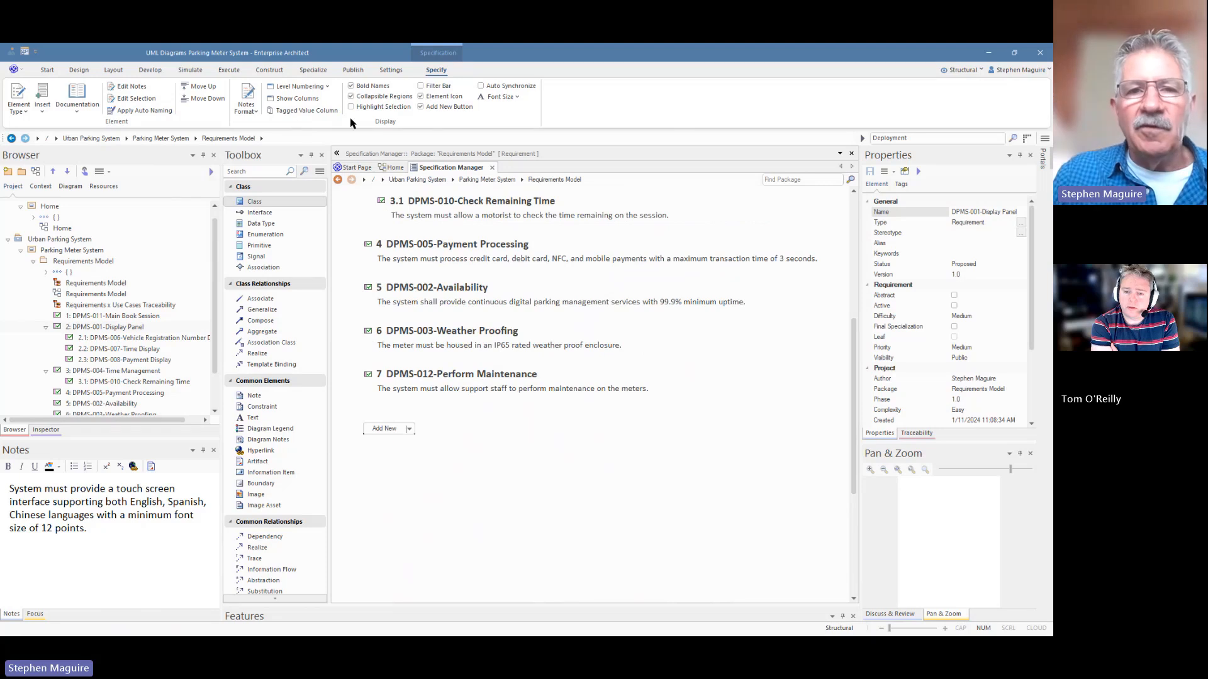
click(421, 107)
click(421, 106)
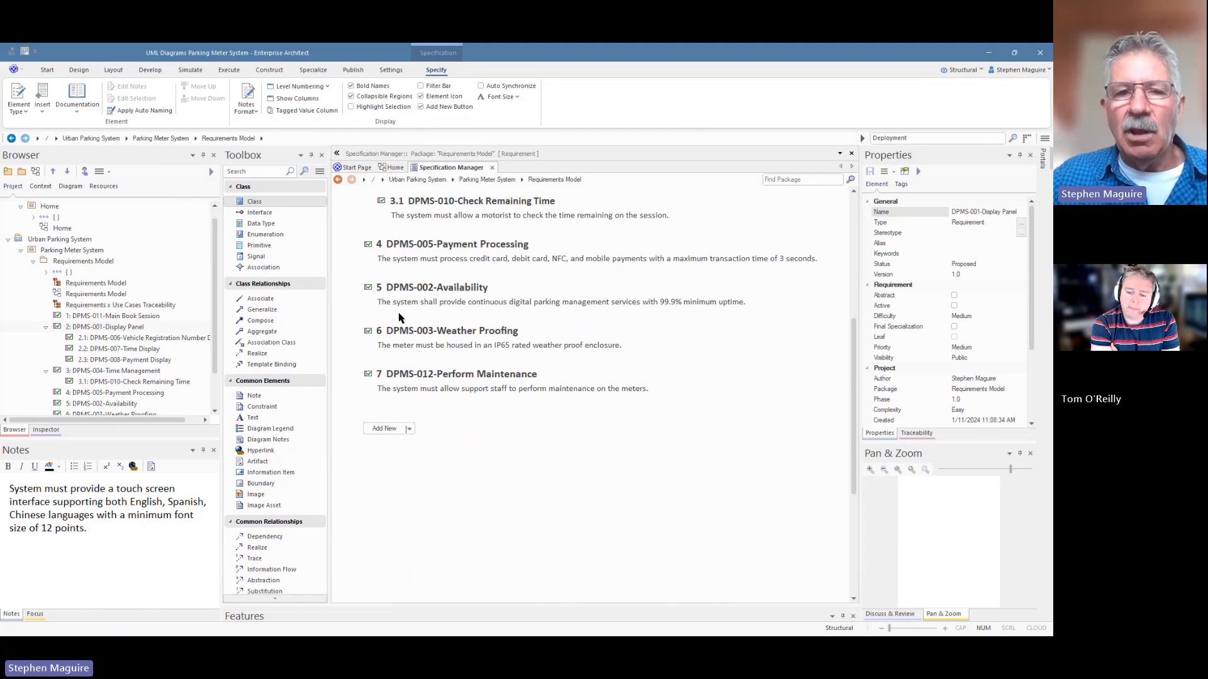
Step: Add a new requirement at the end of the specification and name it DPMS-009-System Checks
click(393, 429)
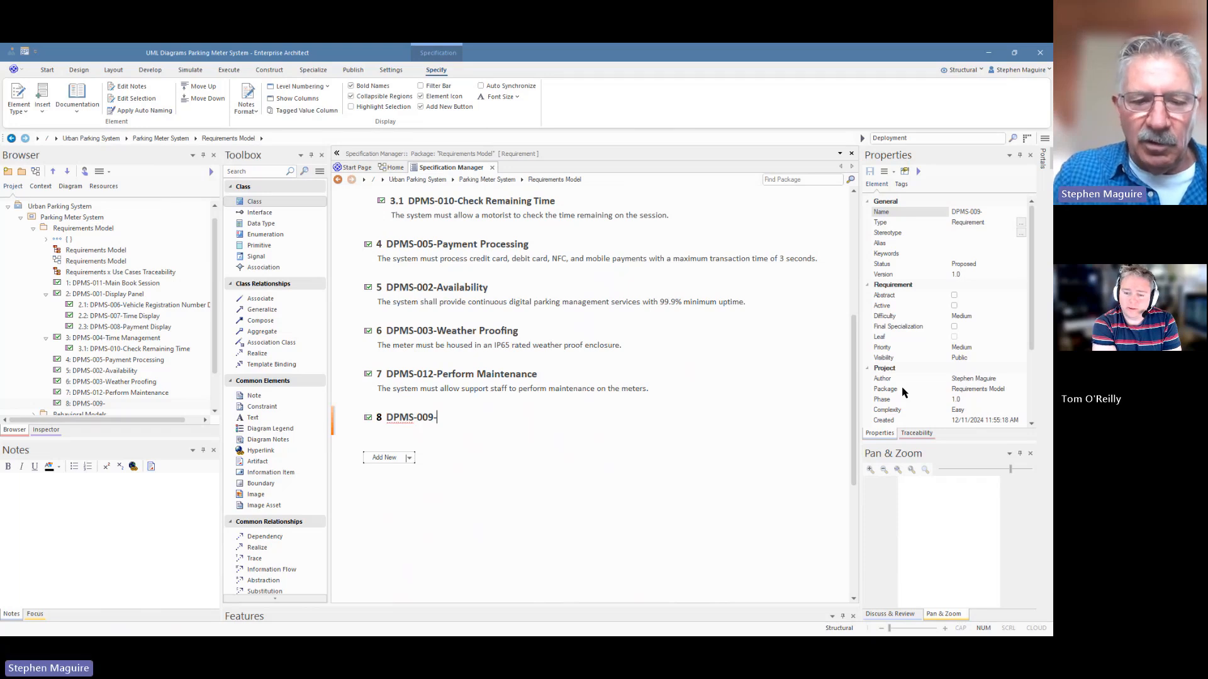
text(System )
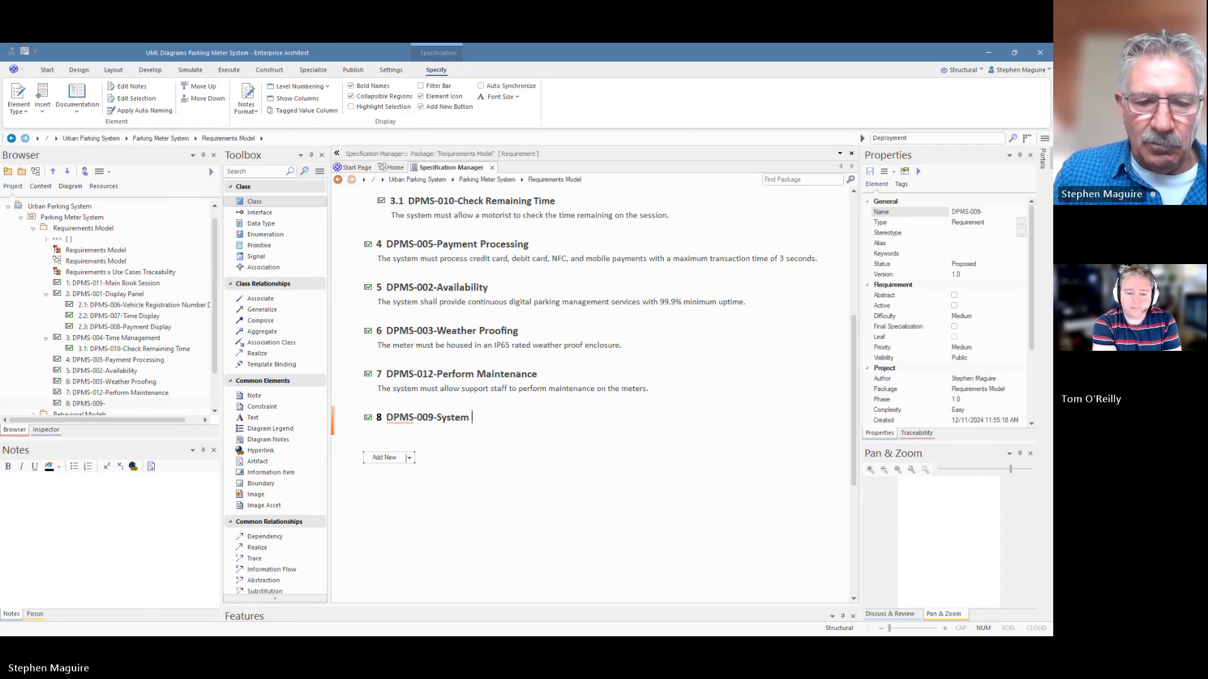
text(Checks)
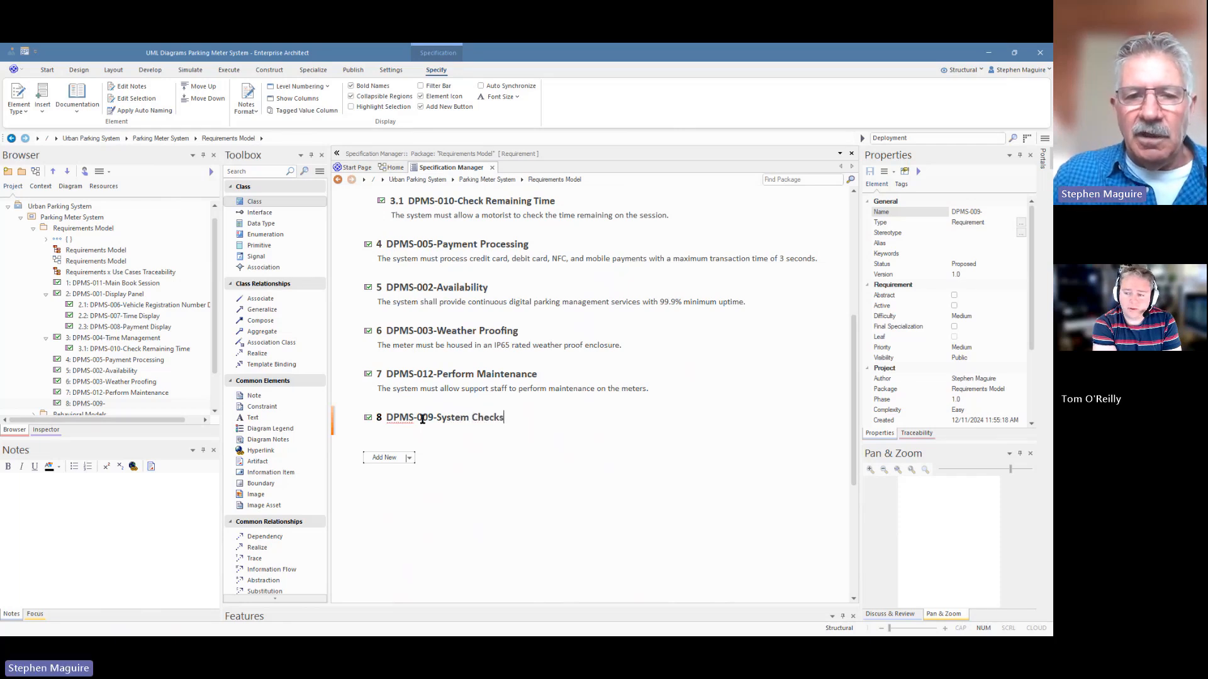
Step: Enter the notes "The system must allow checks on critical hardware elements." for DPMS-009-System Checks
click(434, 435)
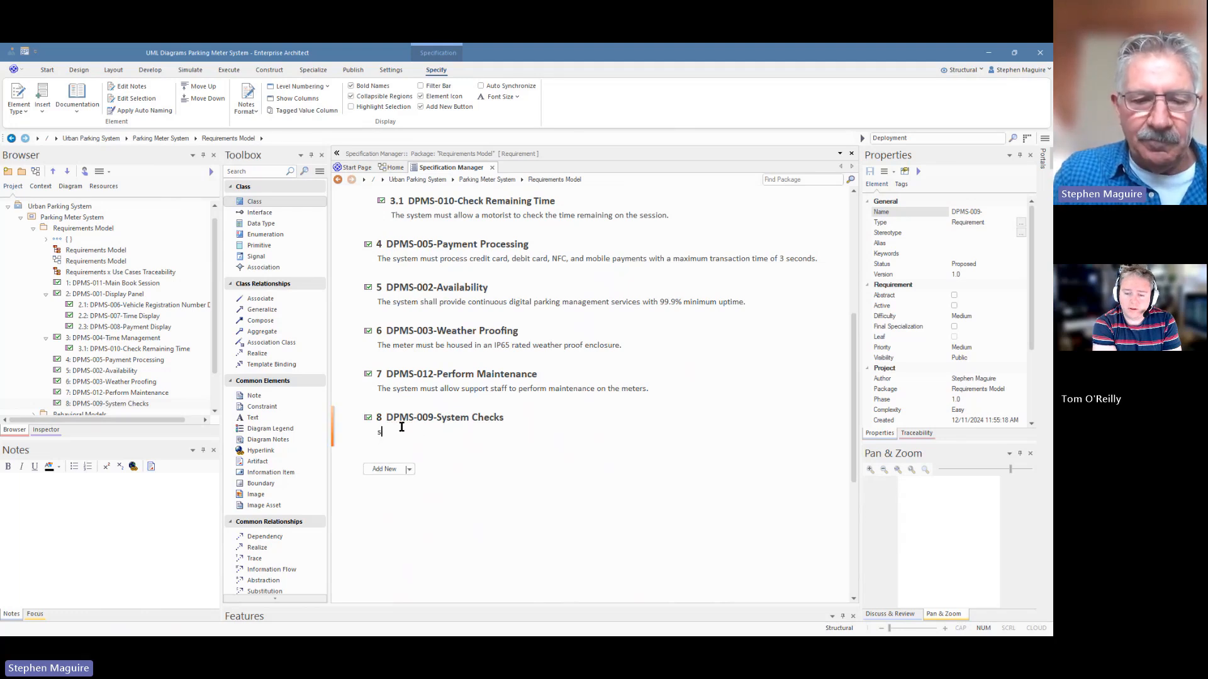
text(sT)
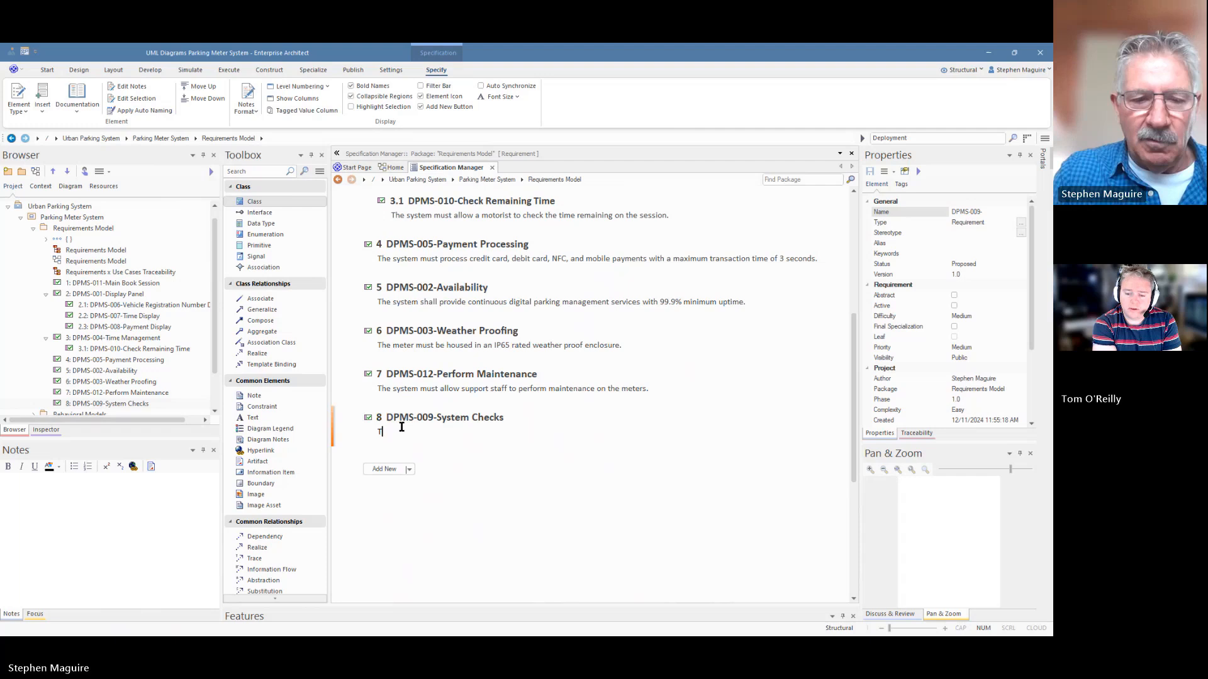
text(he system m)
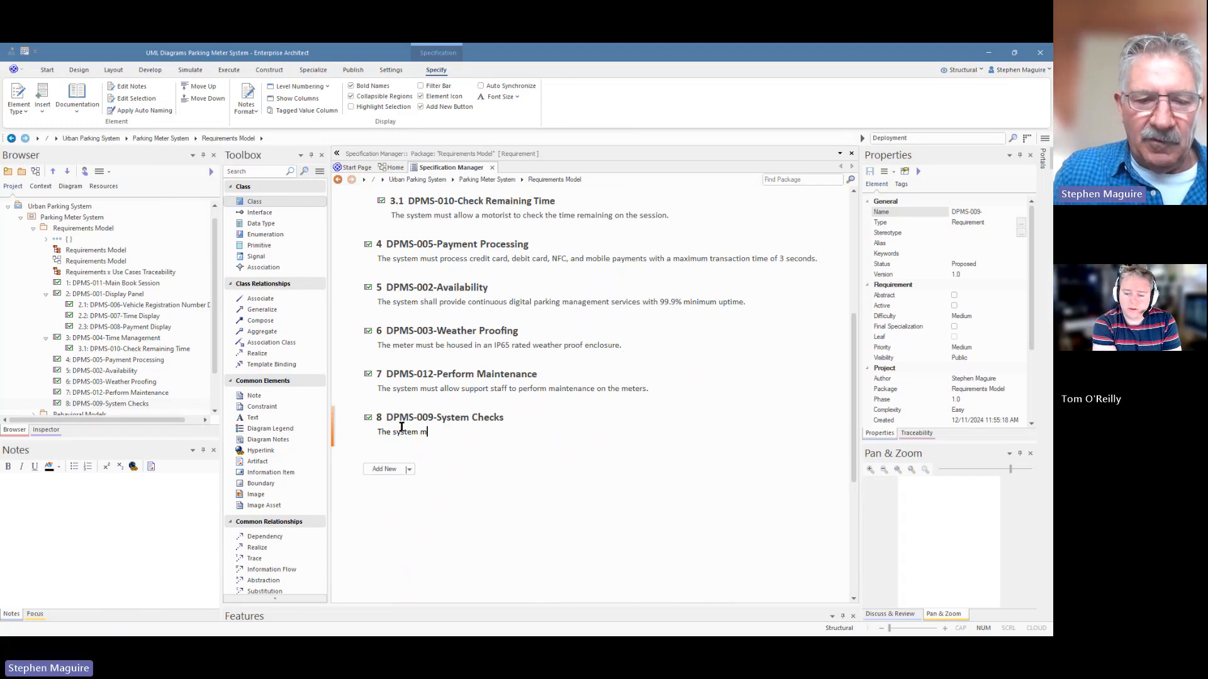
text(ust allow )
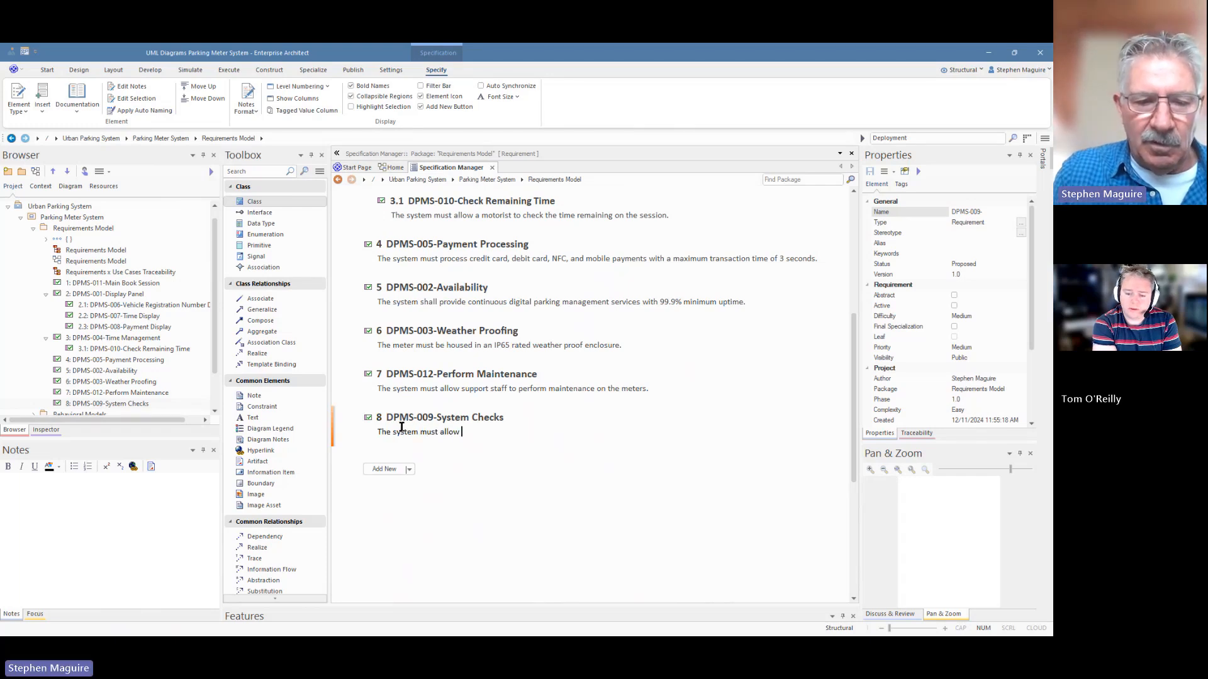
text(checks on critica)
text(l hardwar)
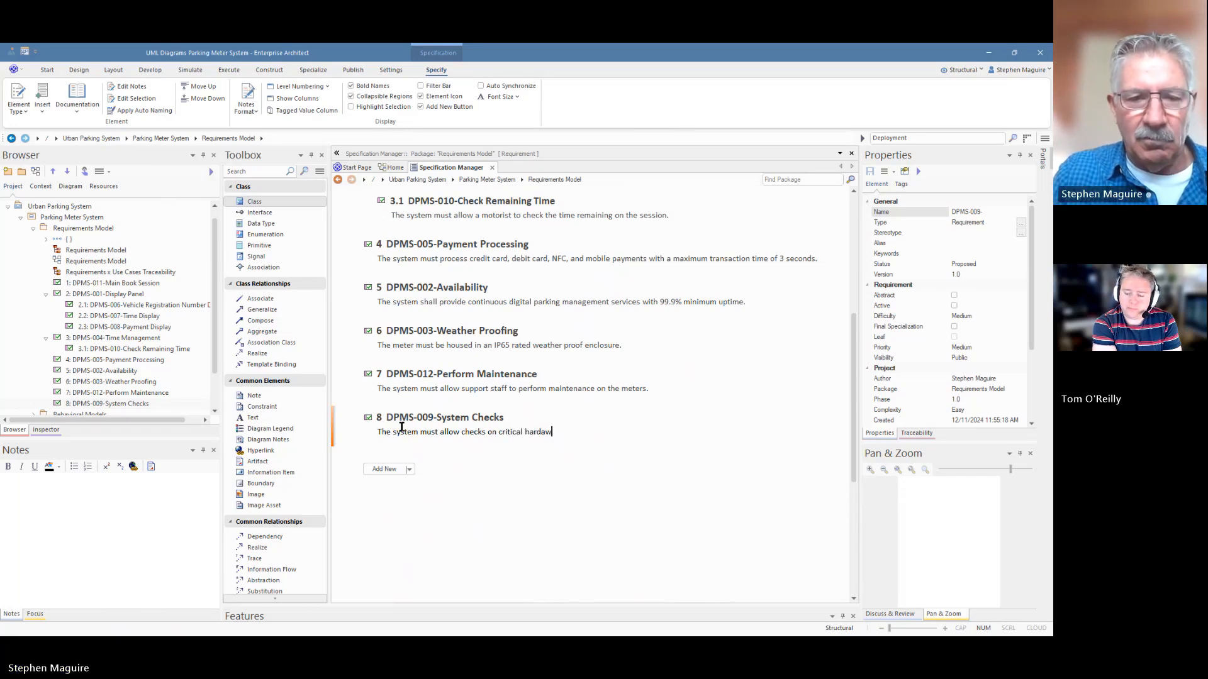
text(e)
key(BackSpace)
key(BackSpace)
key(BackSpace)
key(BackSpace)
key(BackSpace)
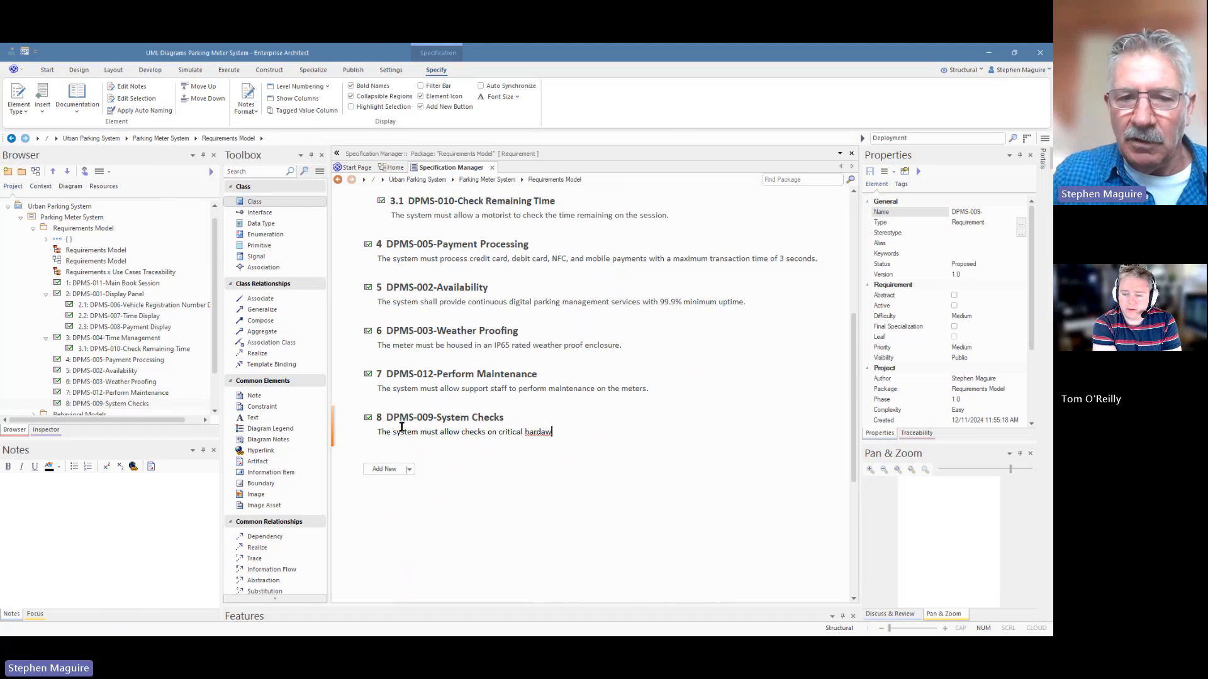
key(BackSpace)
text(war)
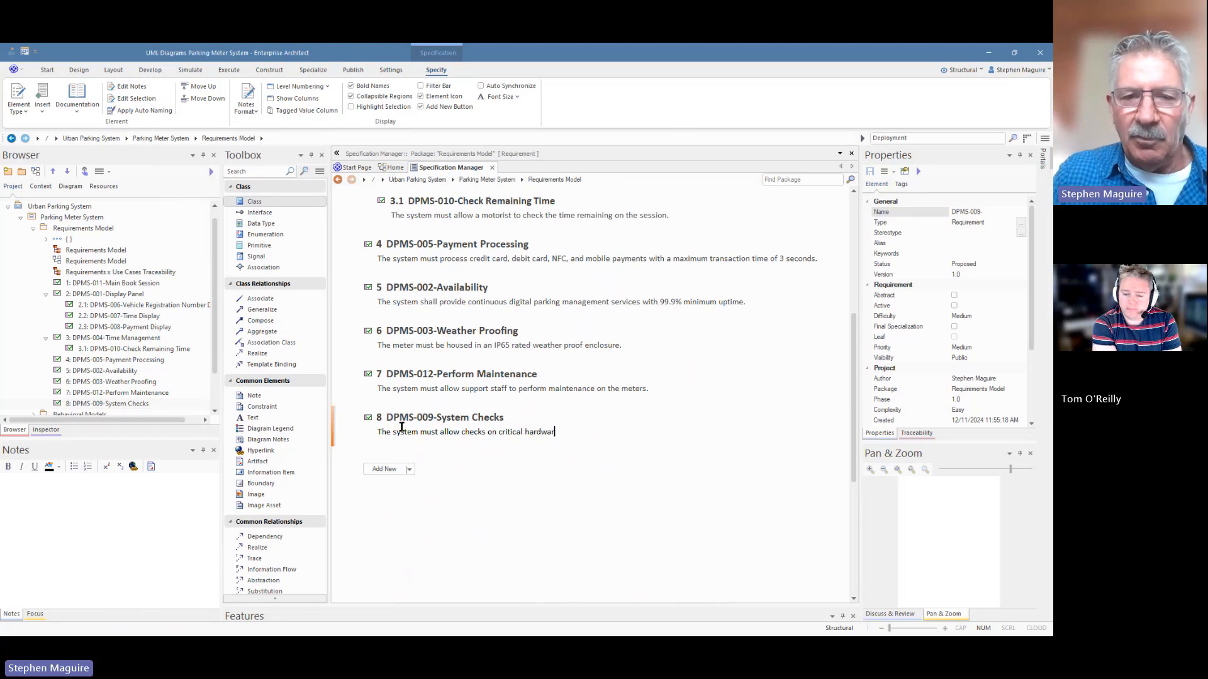
text(e to)
key(BackSpace)
key(BackSpace)
text(elements.)
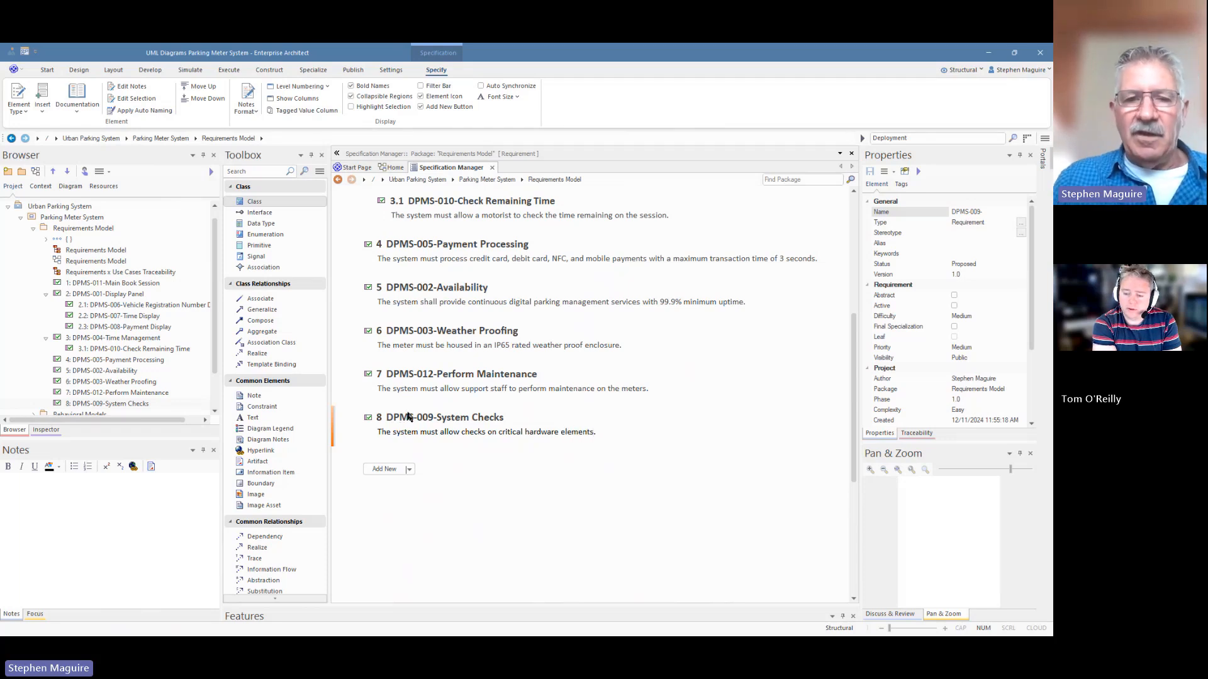
click(408, 417)
click(413, 428)
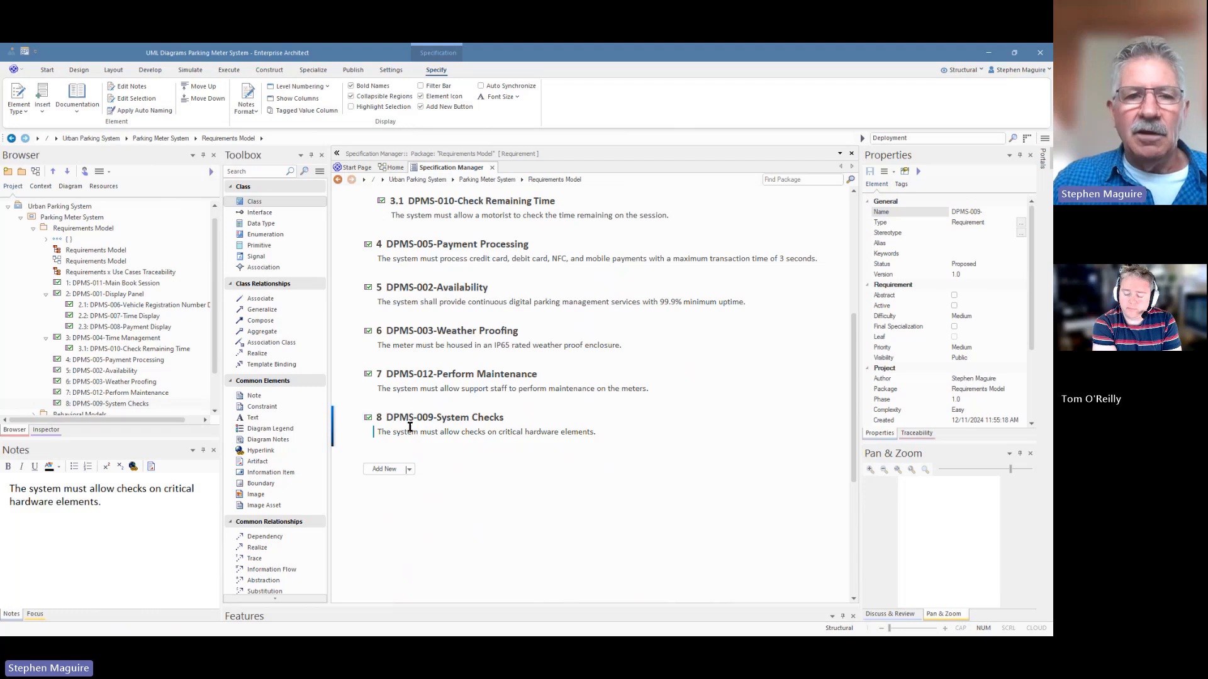
Step: Switch the Toolbox to the Requirements set of the Requirements perspective
click(320, 171)
click(344, 189)
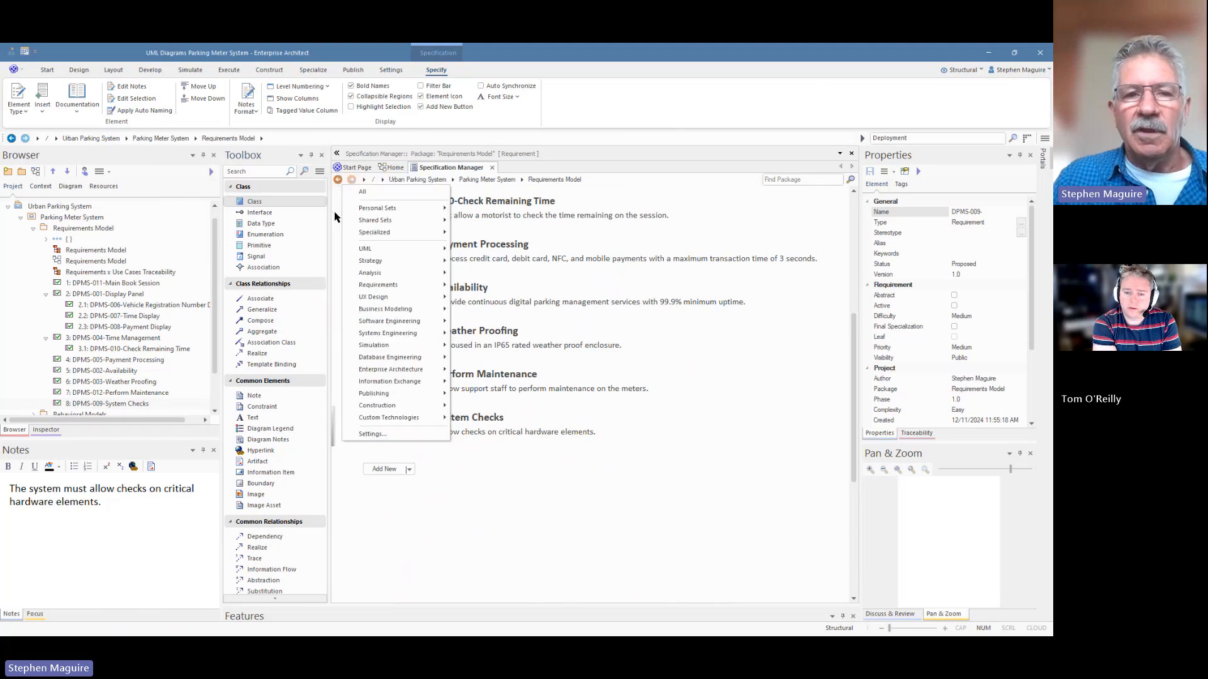
mouse_move(375, 288)
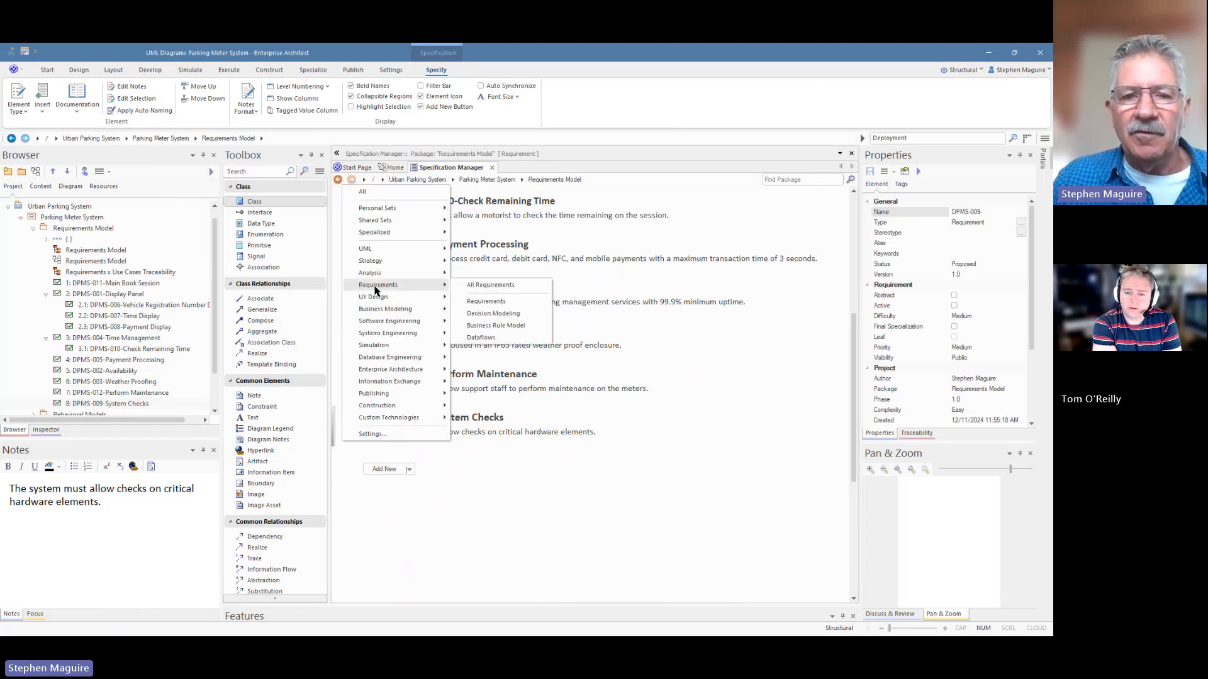
click(485, 302)
click(320, 171)
click(331, 214)
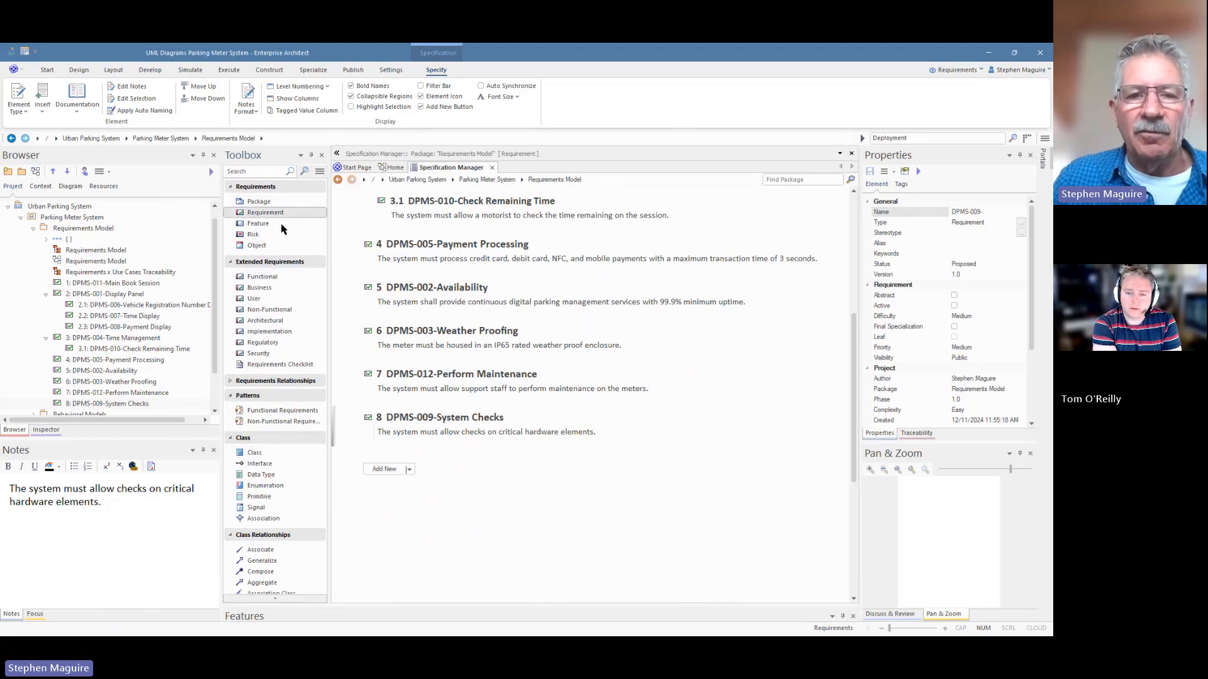
Step: Insert another requirement at the same level after DPMS-009-System Checks, leaving its title and notes unfilled
click(394, 443)
right_click(398, 444)
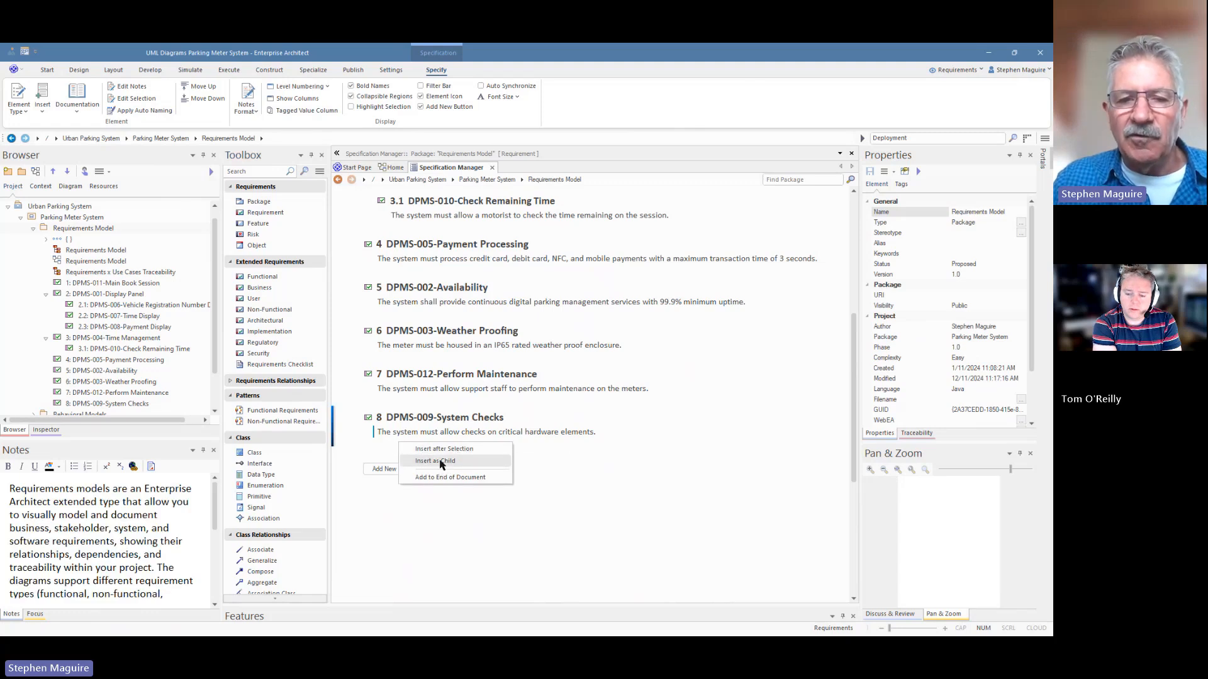
click(436, 449)
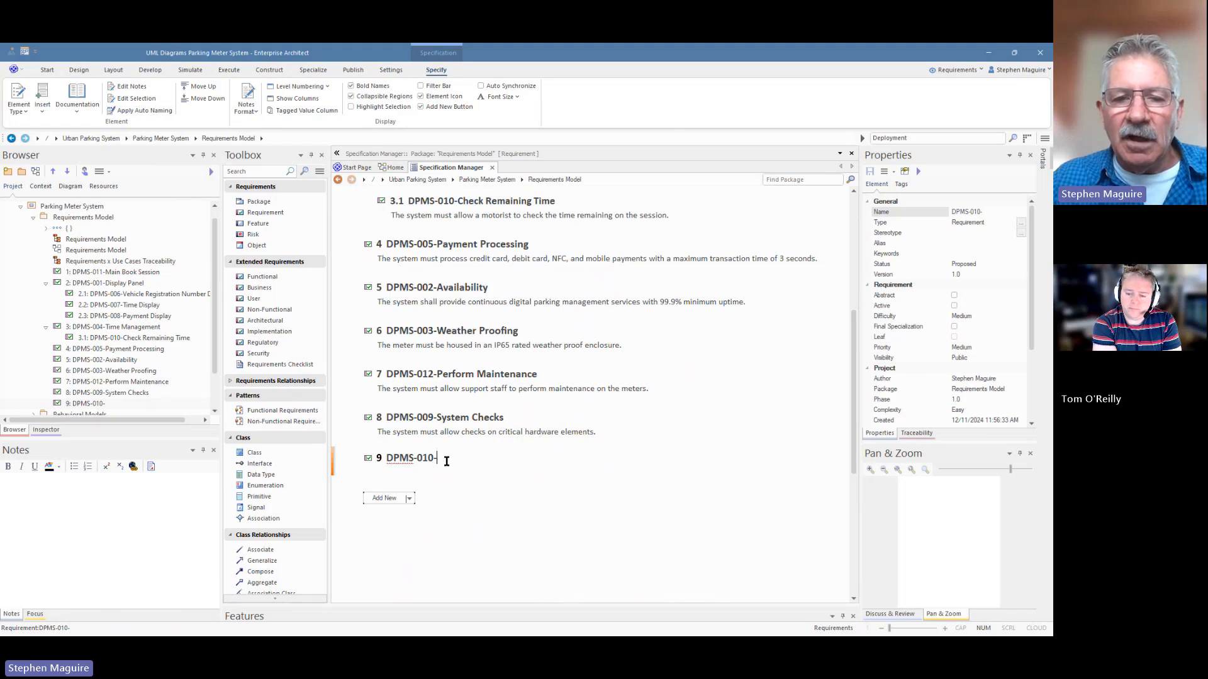
click(441, 544)
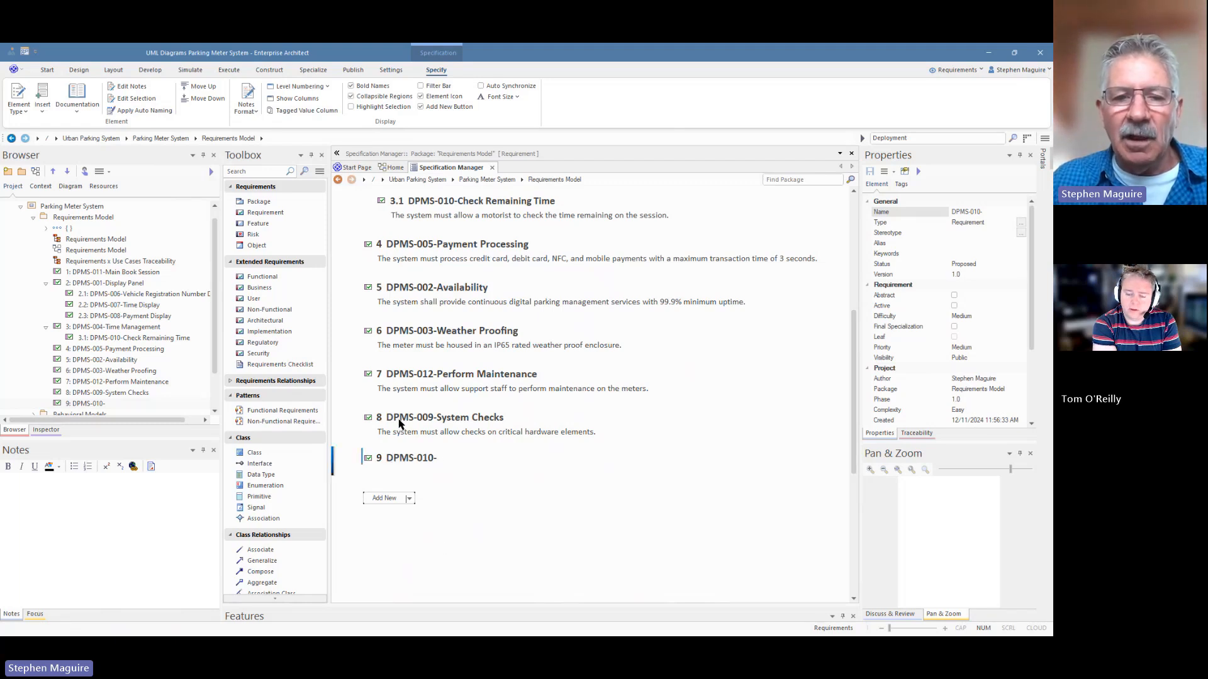
Step: Select DPMS-009-System Checks and turn on selection highlighting in the specification
click(399, 418)
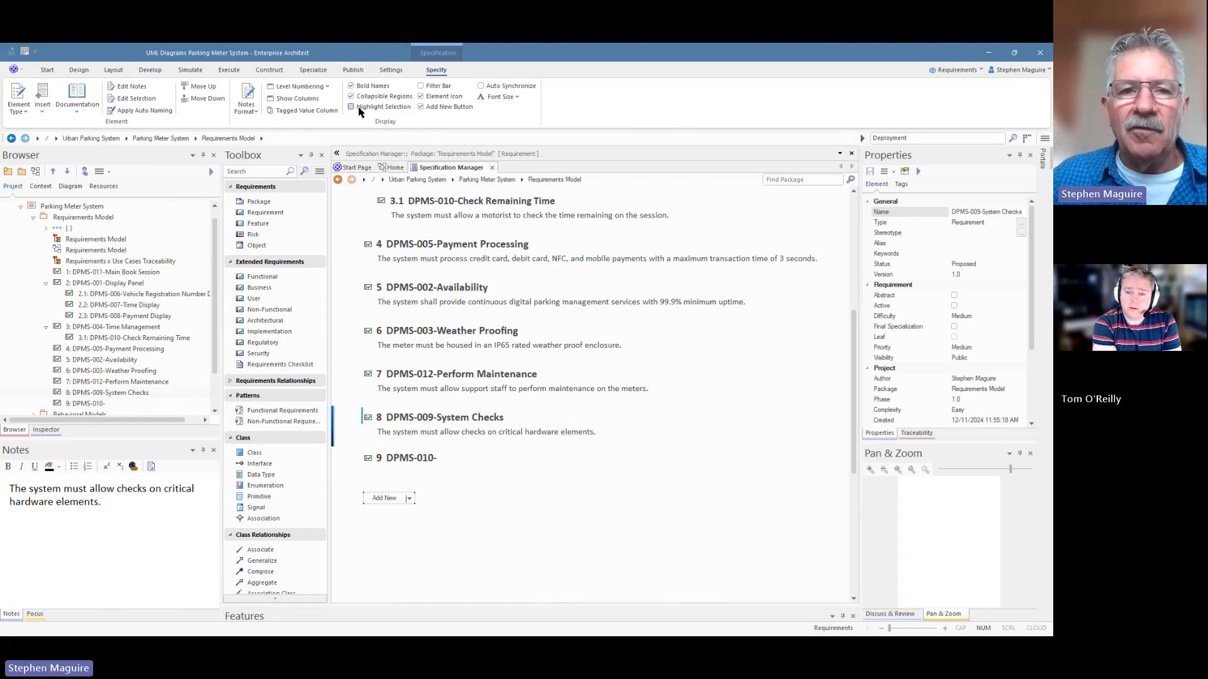
click(351, 107)
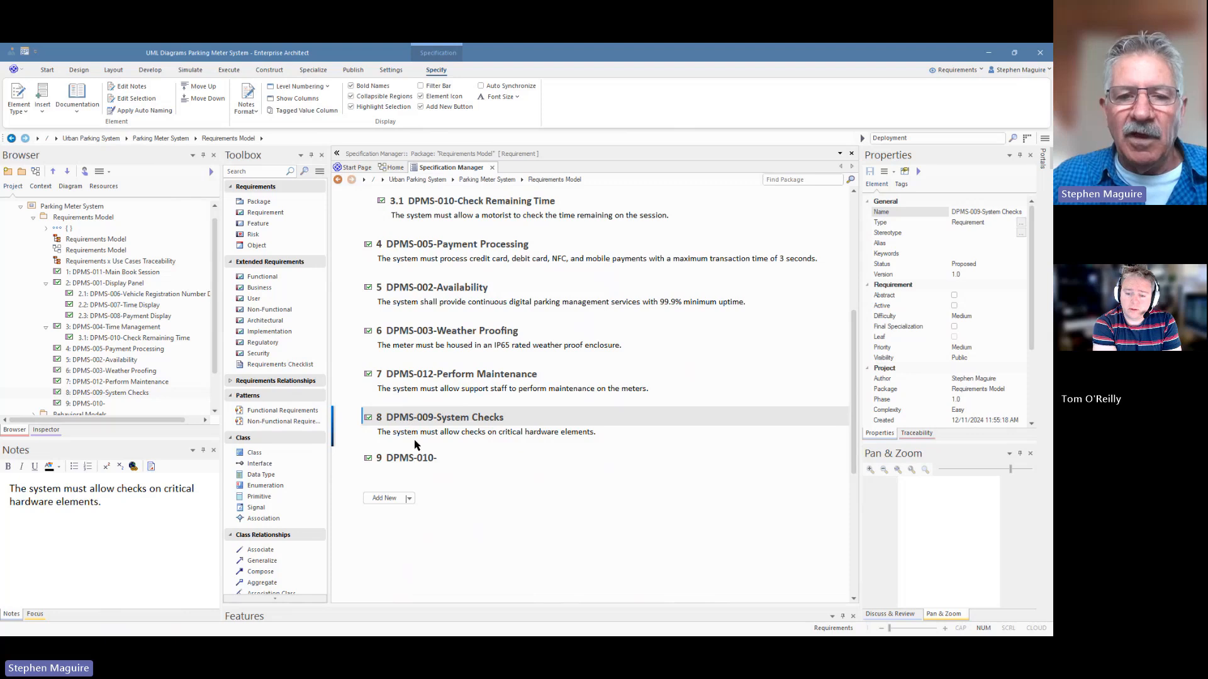
Step: Delete the untitled requirement DPMS-010- at the end of the specification from the model
click(409, 463)
right_click(409, 464)
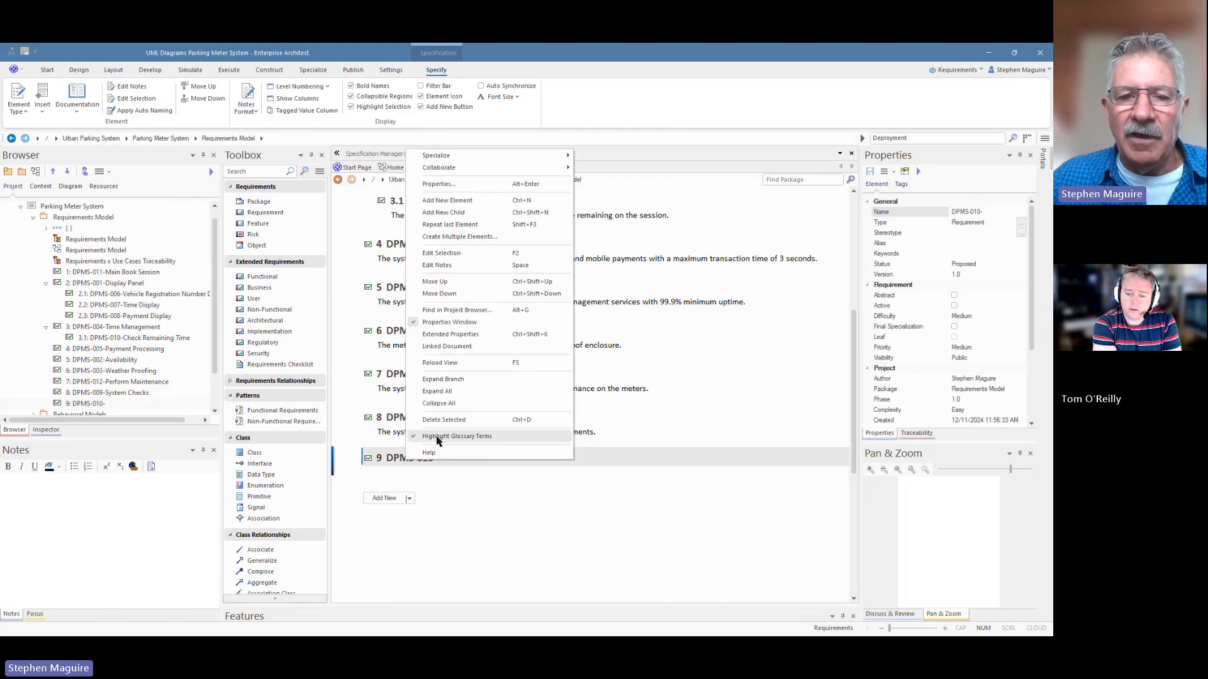
click(439, 420)
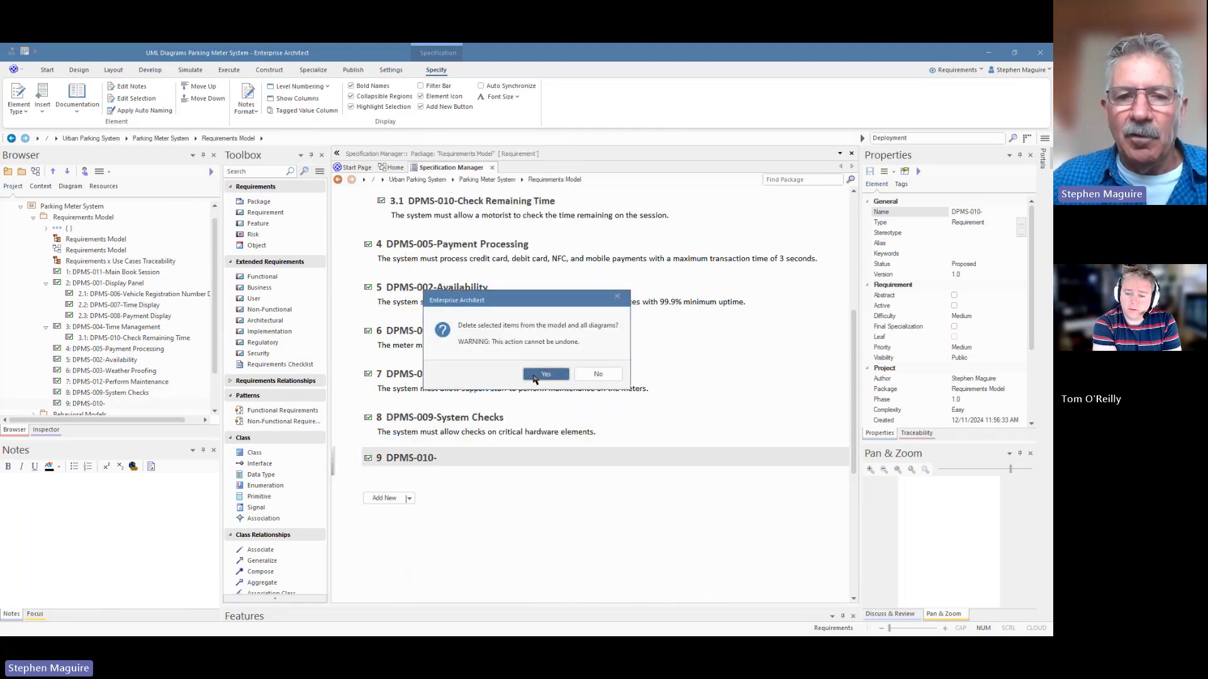
click(532, 378)
Step: Try the Large font size for the specification and switch it to Small
scroll(529, 381, up, 5)
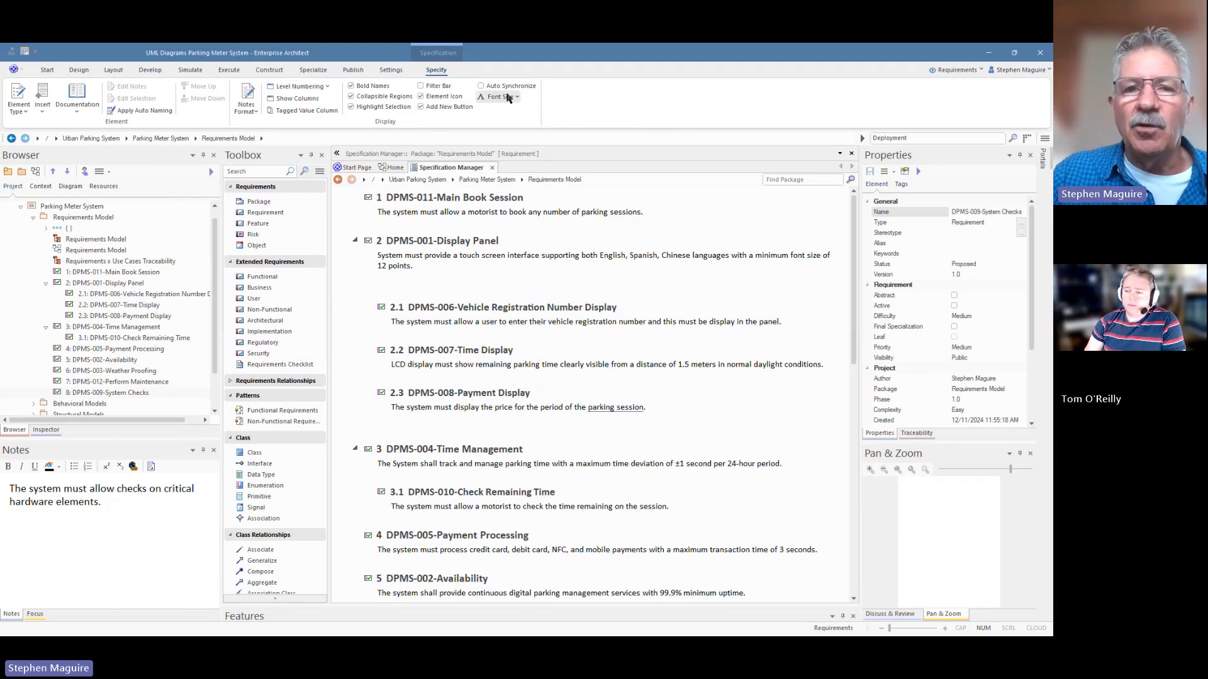
click(518, 98)
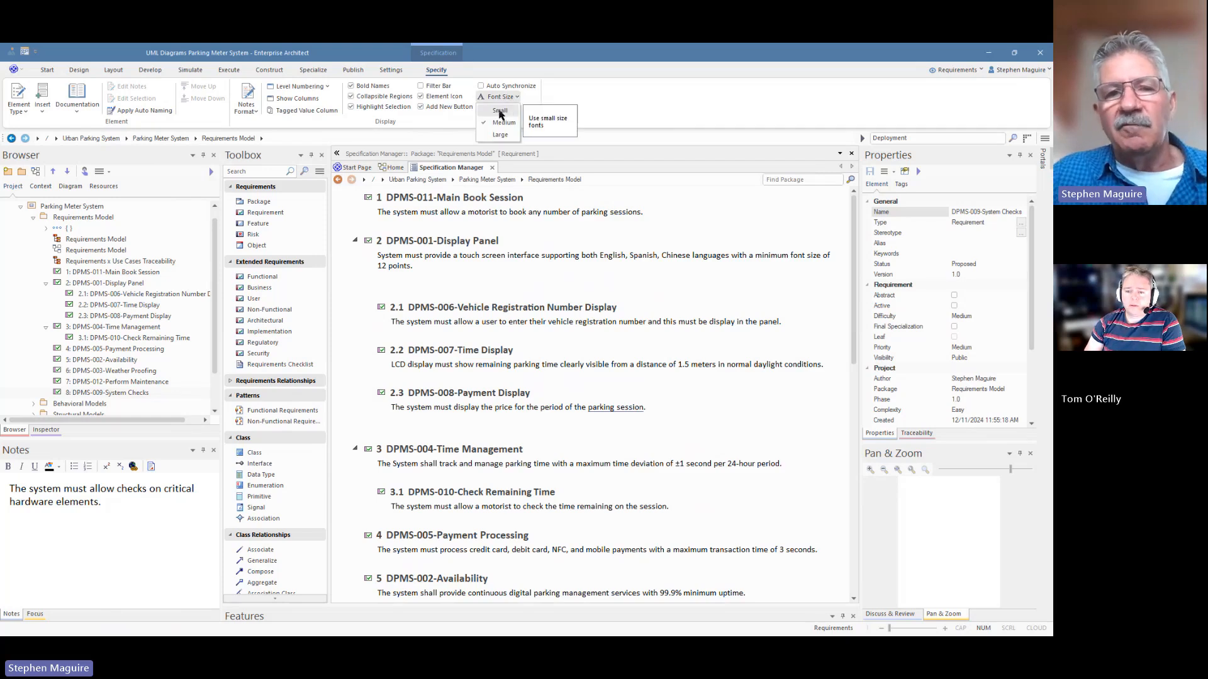
click(501, 111)
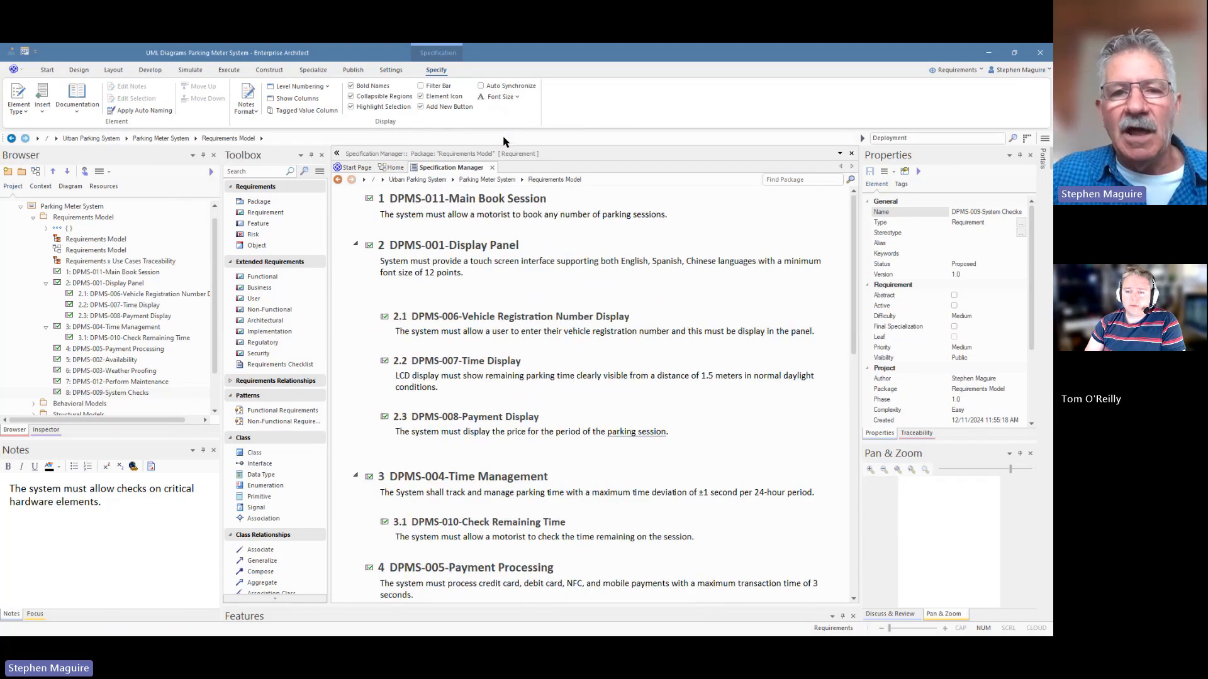
click(503, 97)
click(509, 114)
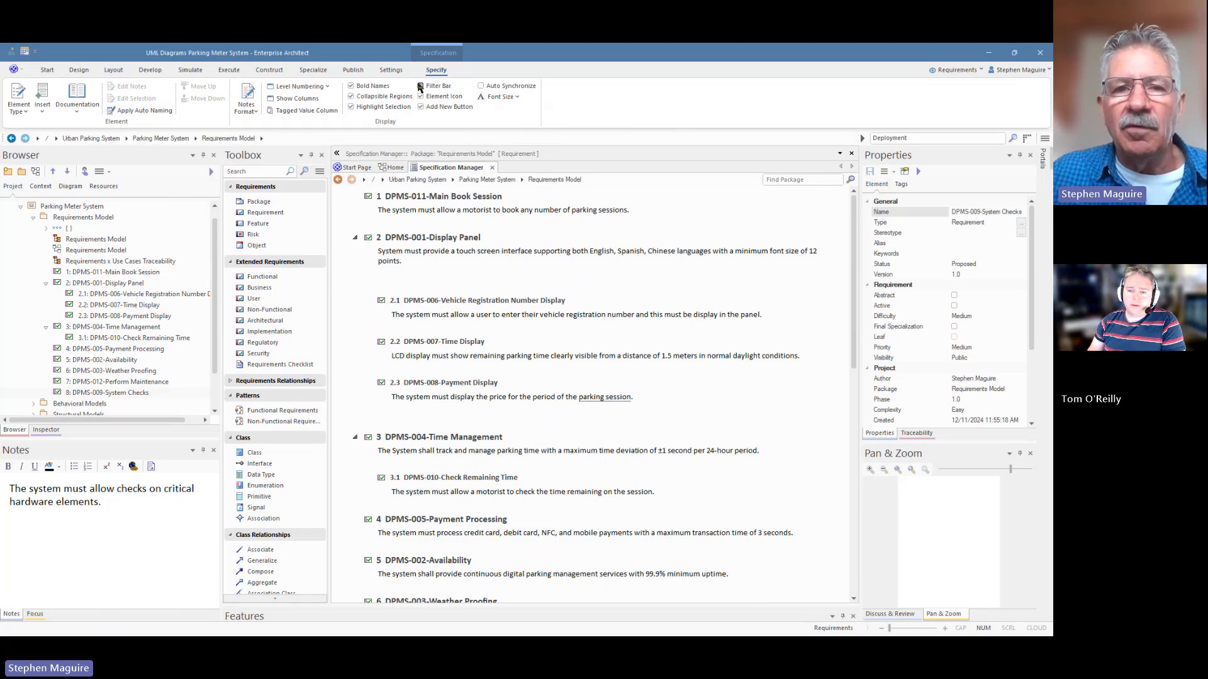
Step: Show the filter bar and filter the specification's requirements by "Payment"
click(420, 86)
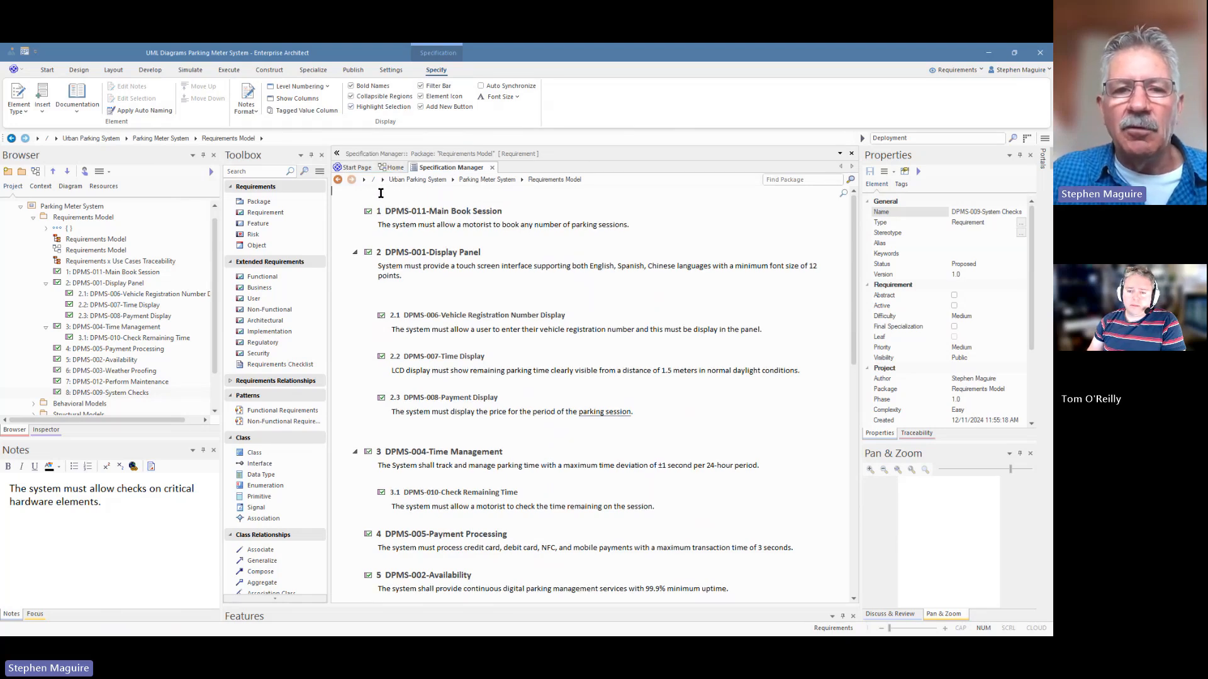
click(383, 193)
text(Pa)
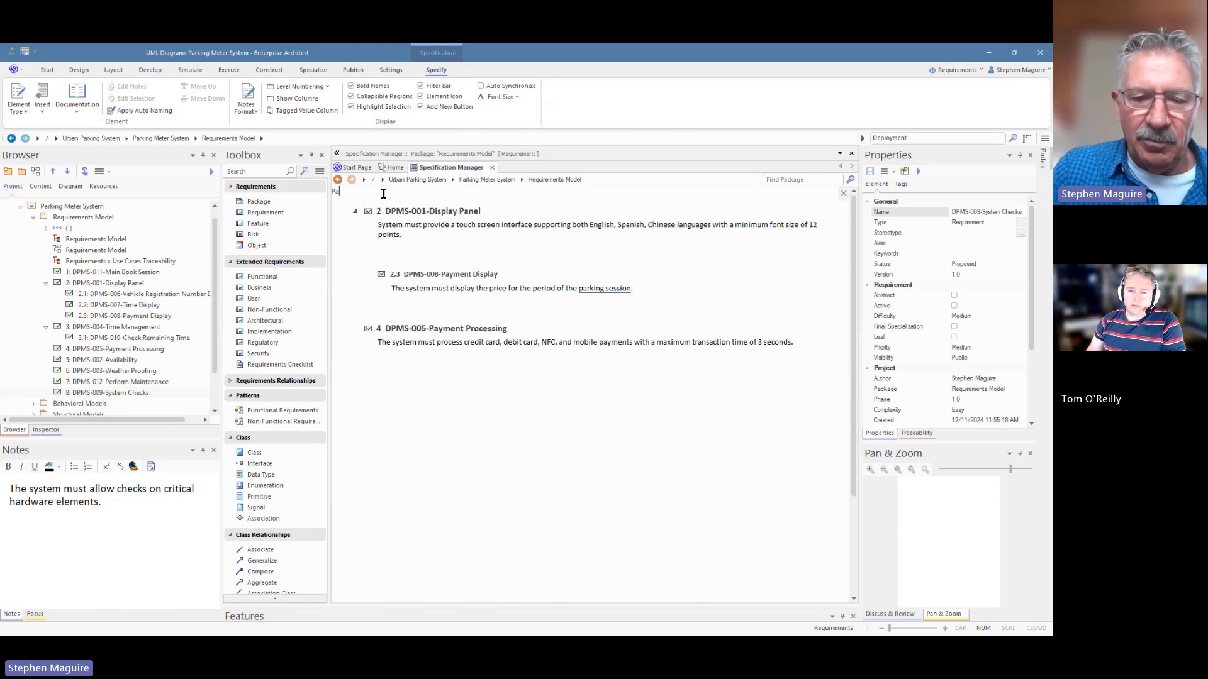
text(yment)
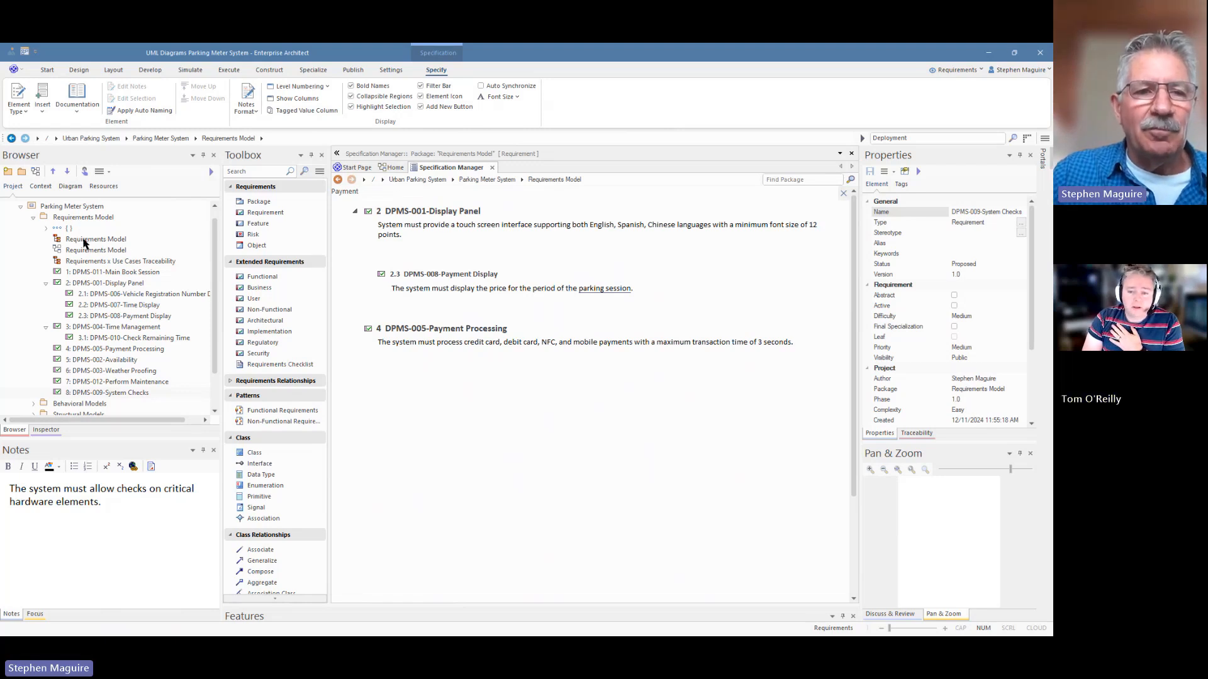
Step: Open the Requirements Model requirements diagram and expand its built-in specification view alongside it
double_click(91, 239)
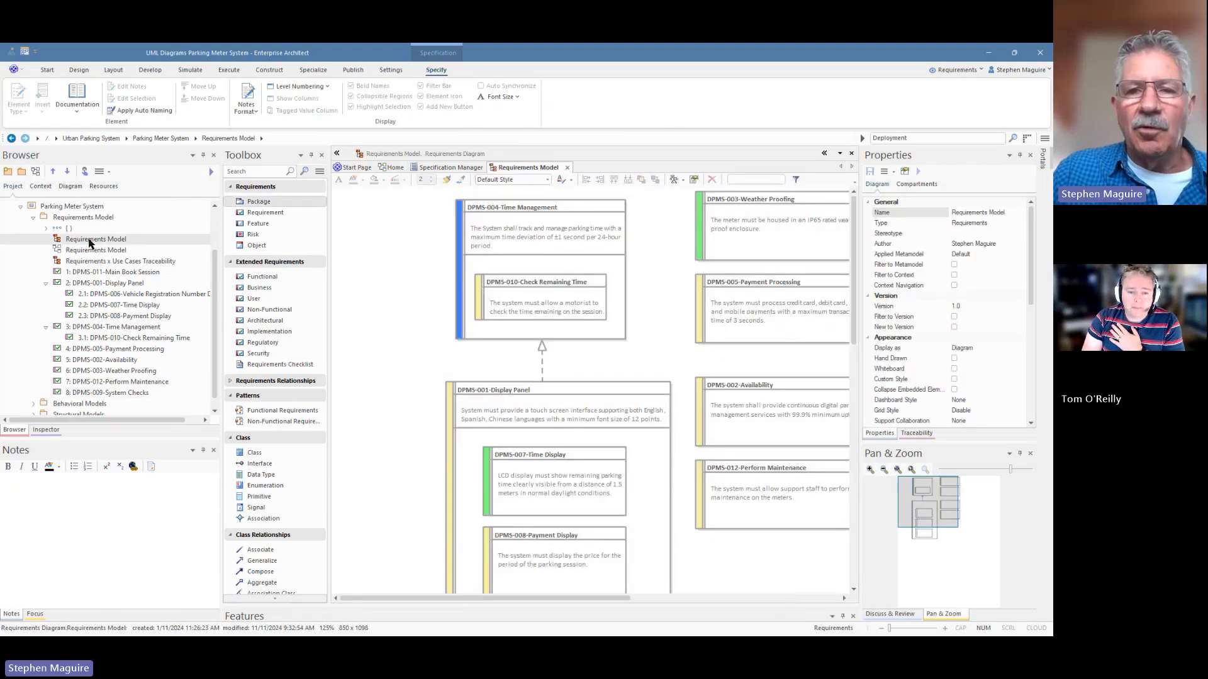
drag(405, 598, 453, 600)
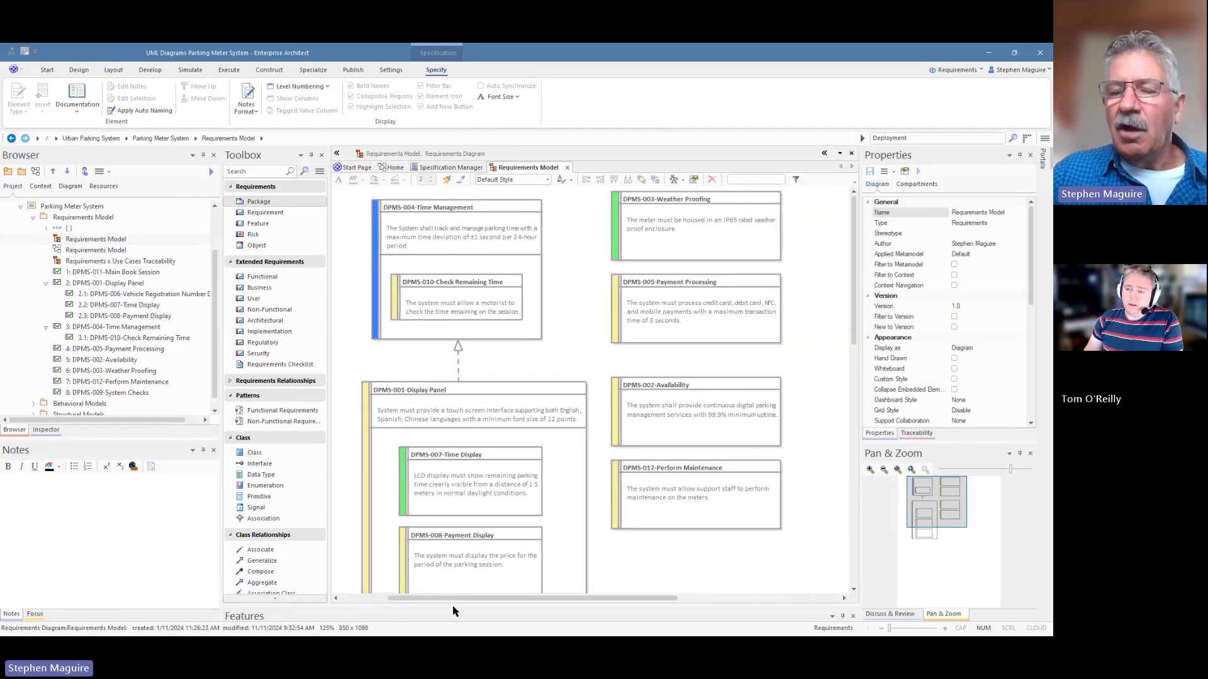
click(839, 153)
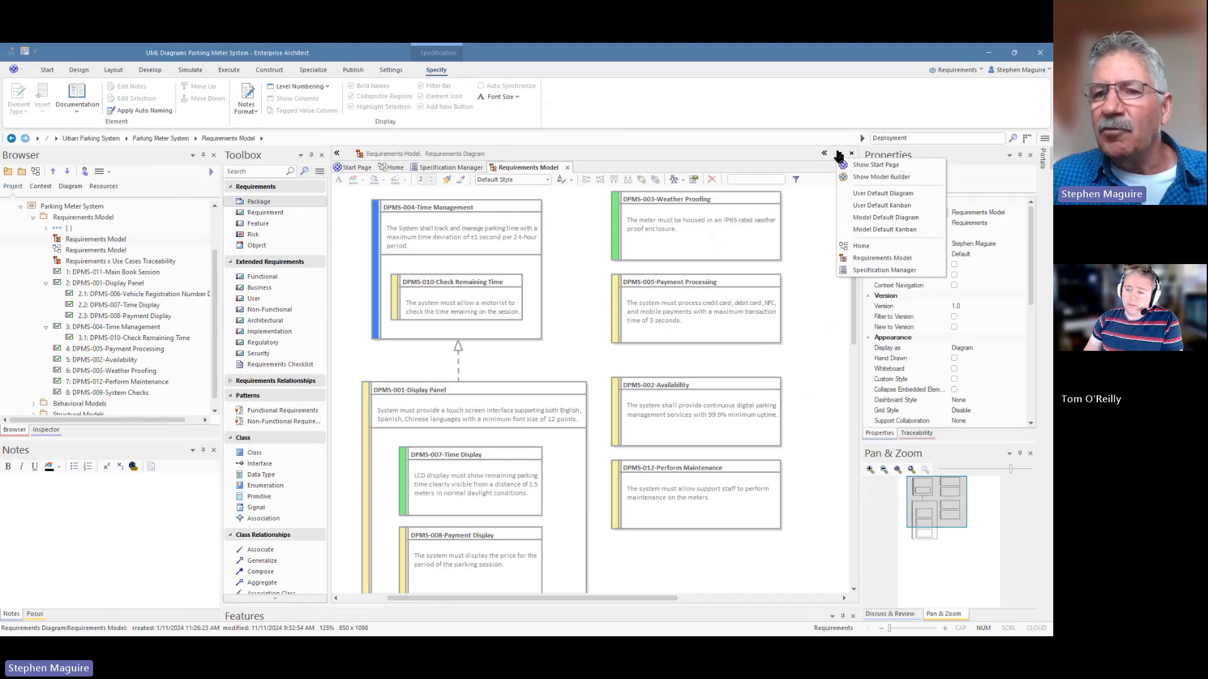
click(839, 155)
click(824, 154)
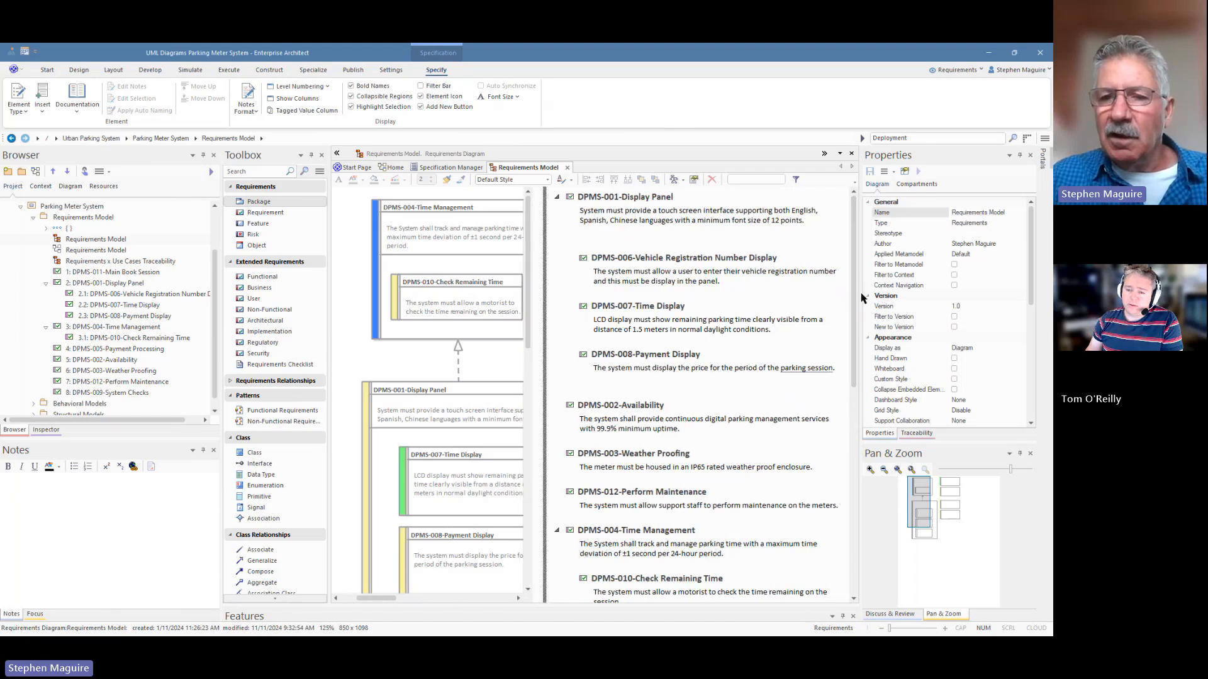
Step: Look through the diagram's requirements in the side-by-side specification view and widen the diagram area slightly
drag(856, 291, 857, 267)
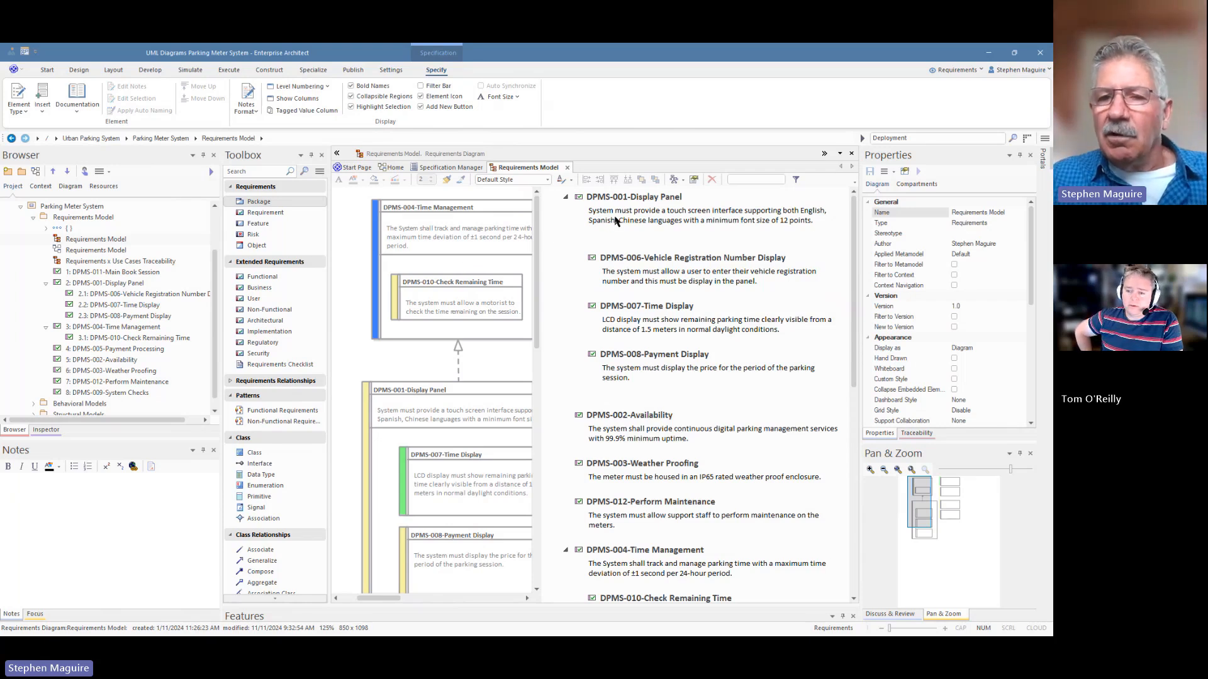
mouse_move(856, 236)
mouse_down()
mouse_move(864, 410)
mouse_move(866, 234)
mouse_up()
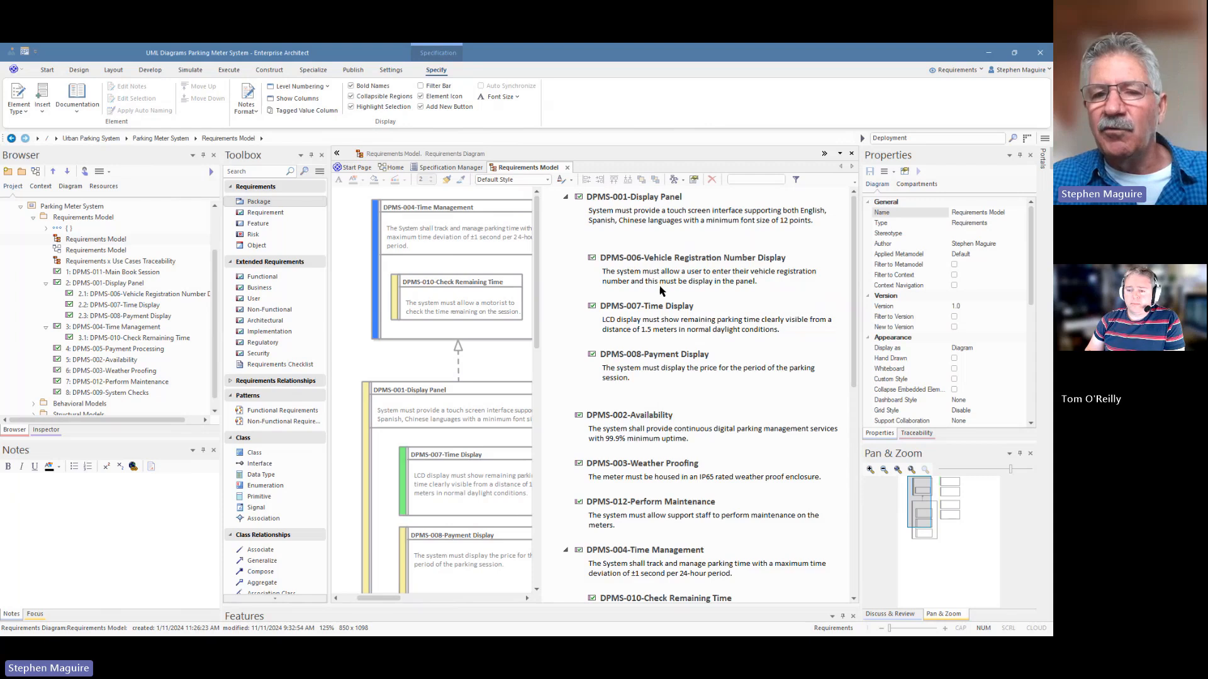
scroll(709, 329, down, 3)
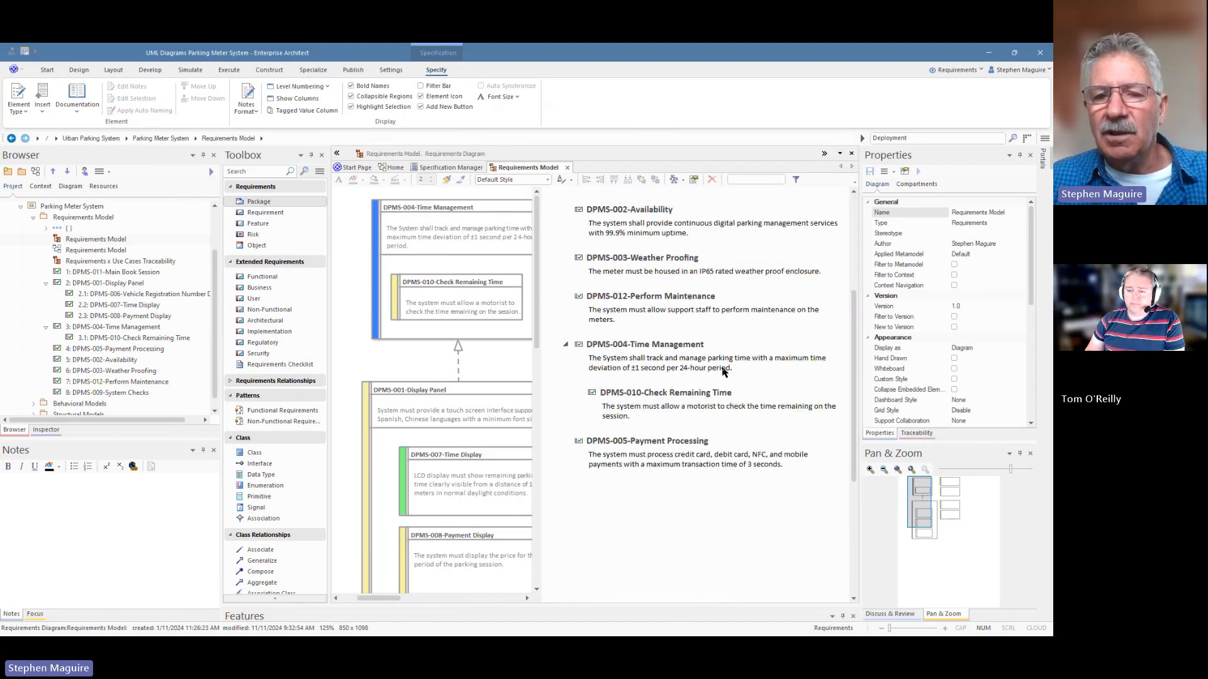
scroll(723, 368, up, 3)
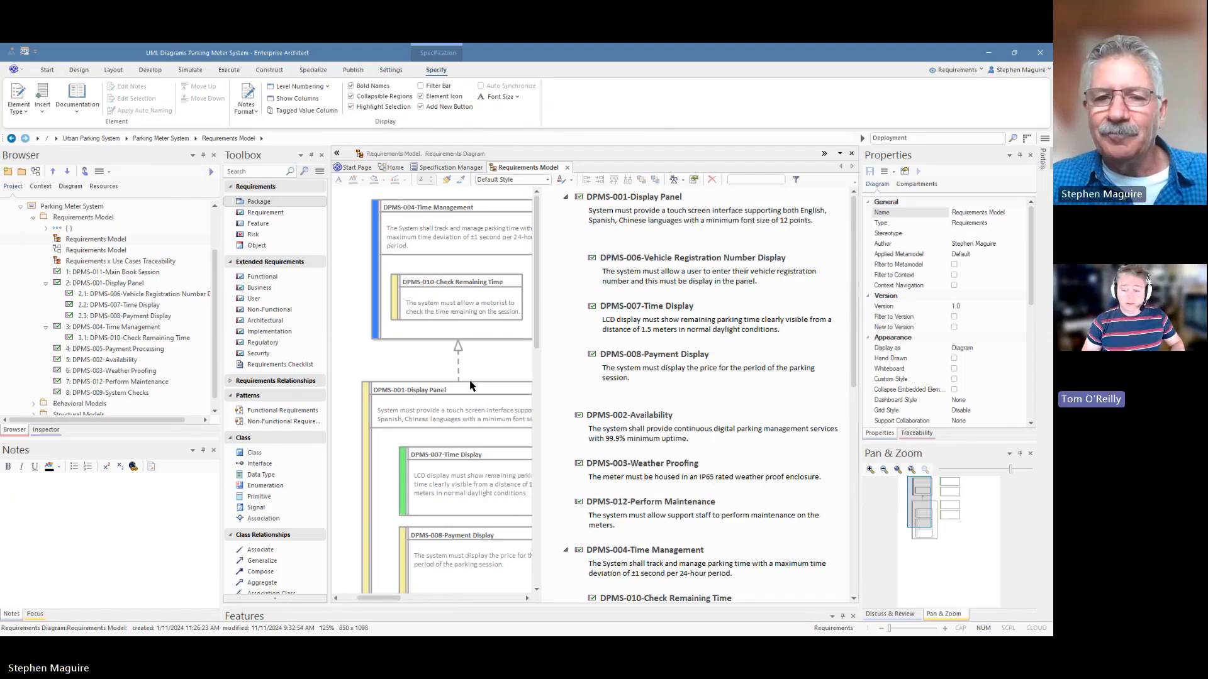
drag(541, 364, 569, 365)
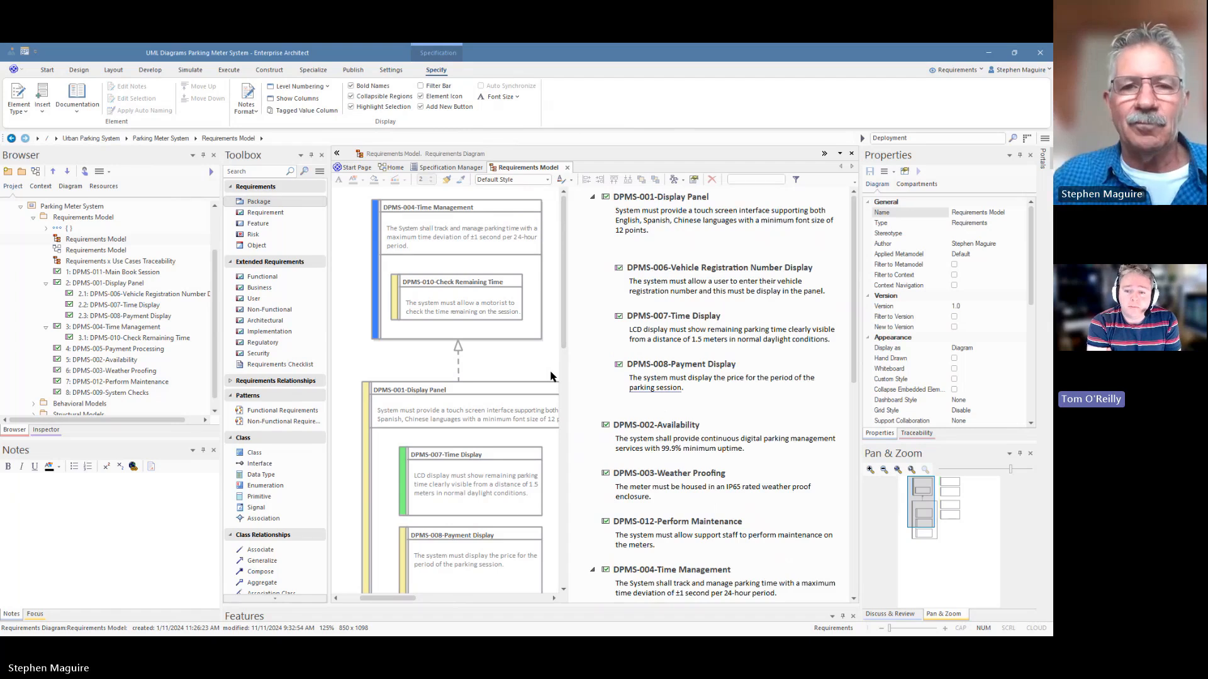
Step: Return to the Specification Manager and clear the "Payment" filter from the requirements list
click(422, 170)
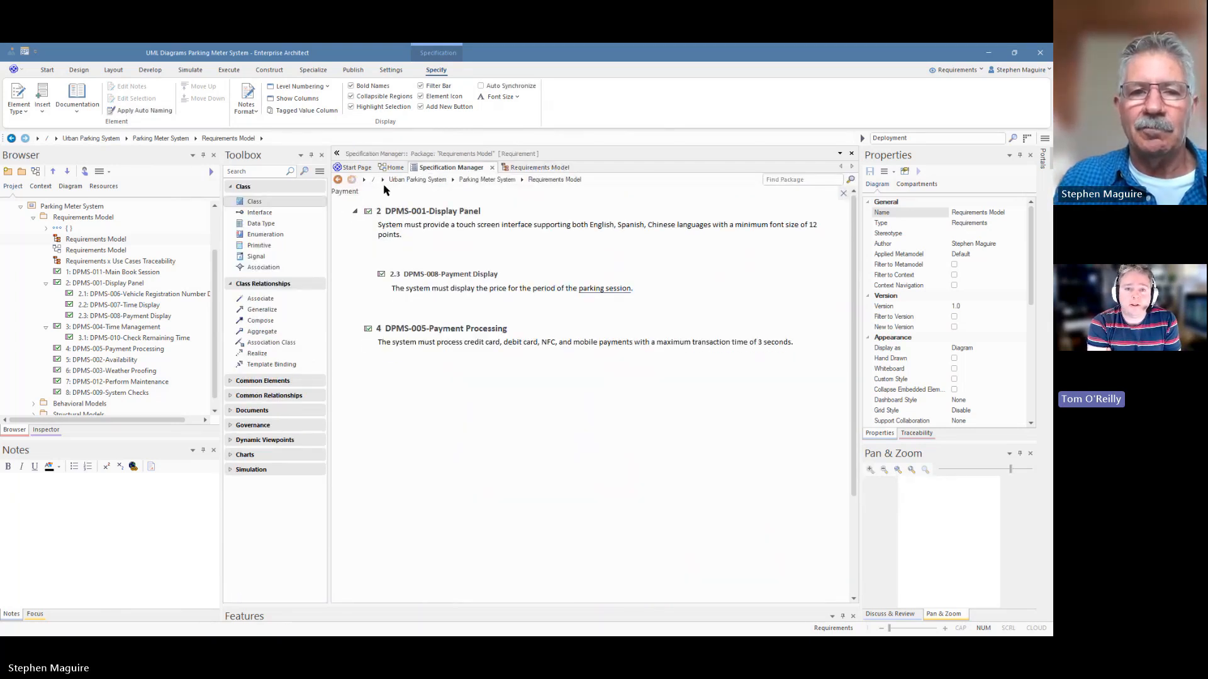
key(BackSpace)
key(BackSpace)
key(BackSpace)
key(BackSpace)
key(BackSpace)
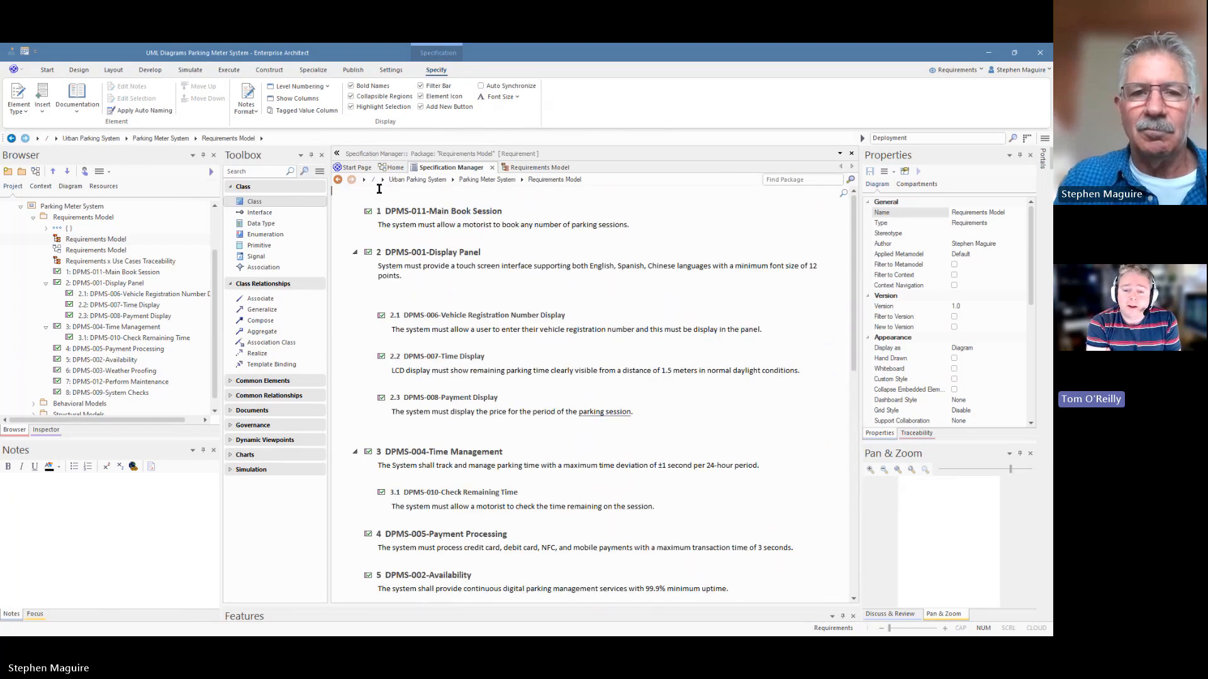